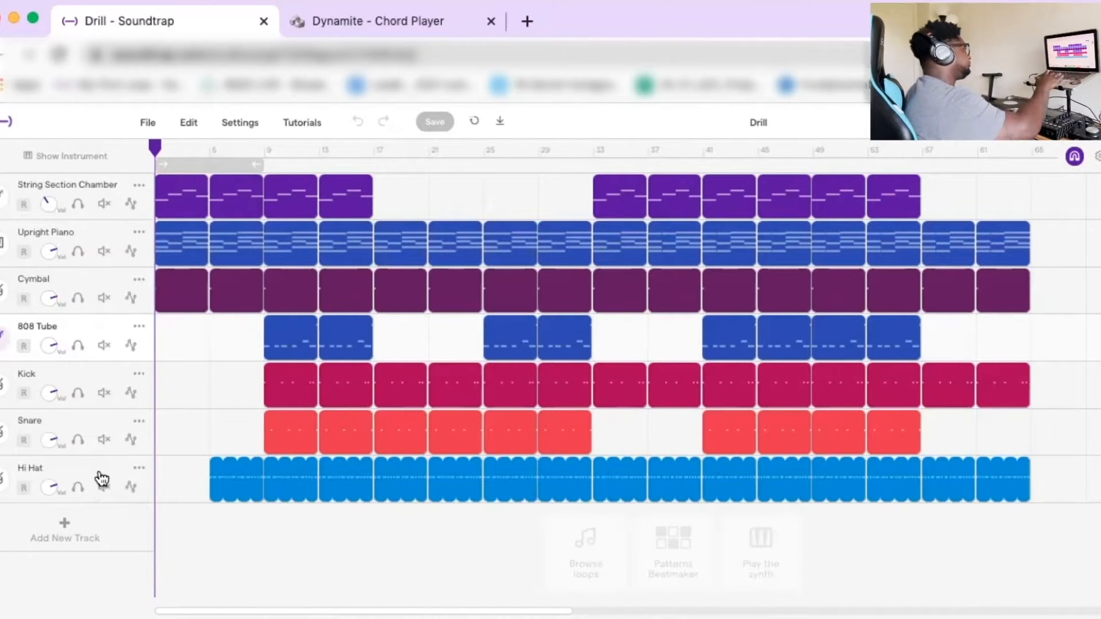
- Switch to the OneMotion Chord Player and set its scale to C Minor
{"action": "key", "text": "space"}
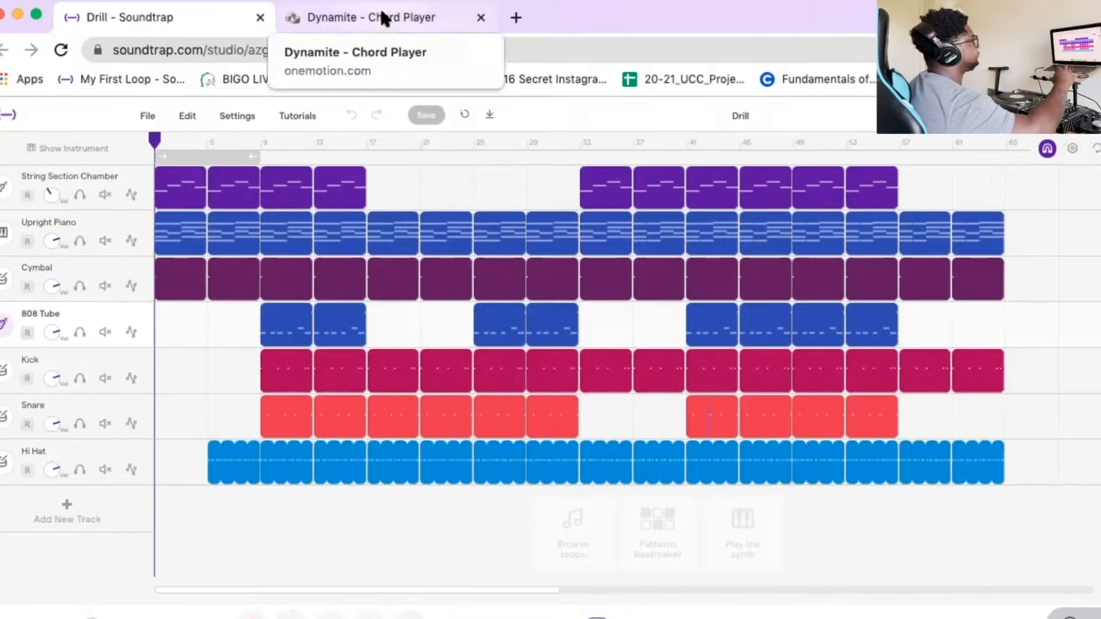
{"action": "left_click", "coordinate": [381, 10]}
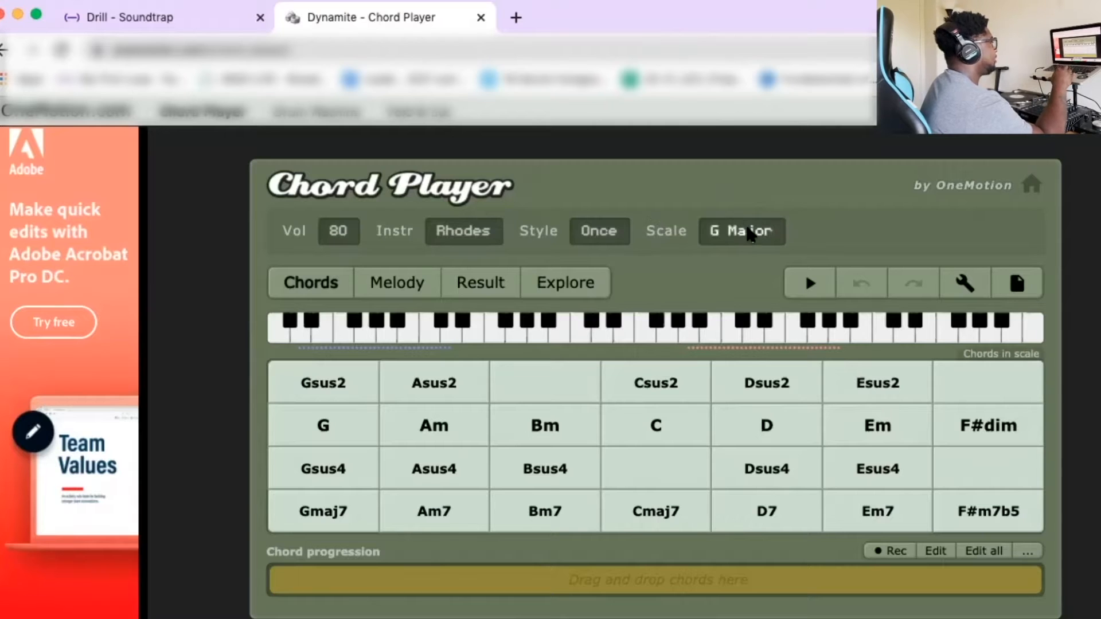
{"action": "left_click", "coordinate": [744, 234]}
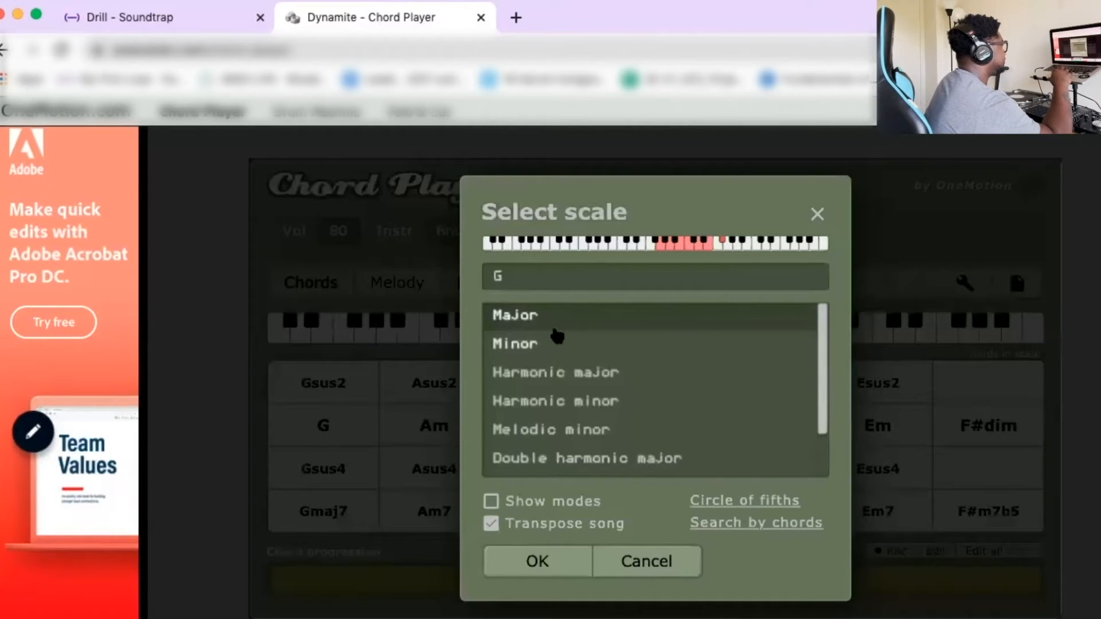
{"action": "left_click", "coordinate": [526, 343]}
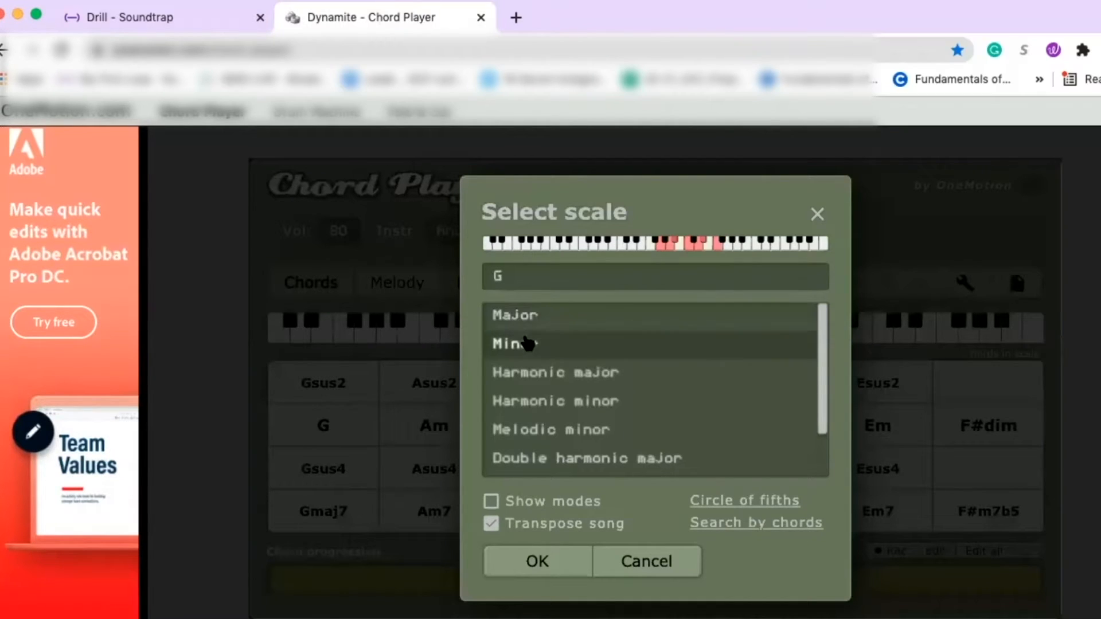
{"action": "left_click", "coordinate": [521, 282]}
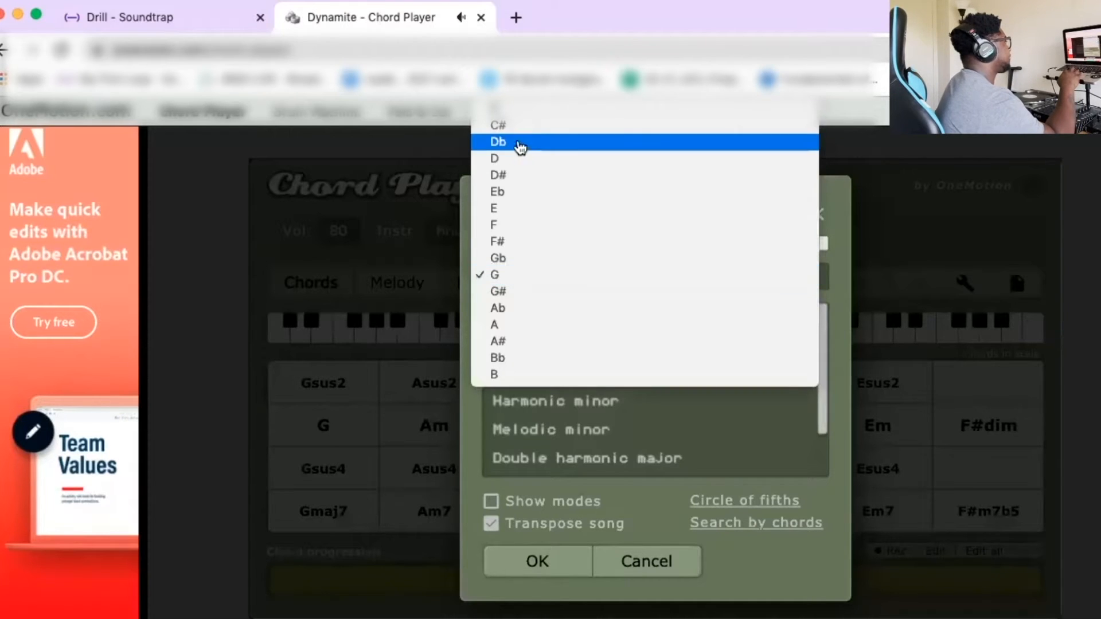
{"action": "left_click", "coordinate": [523, 113]}
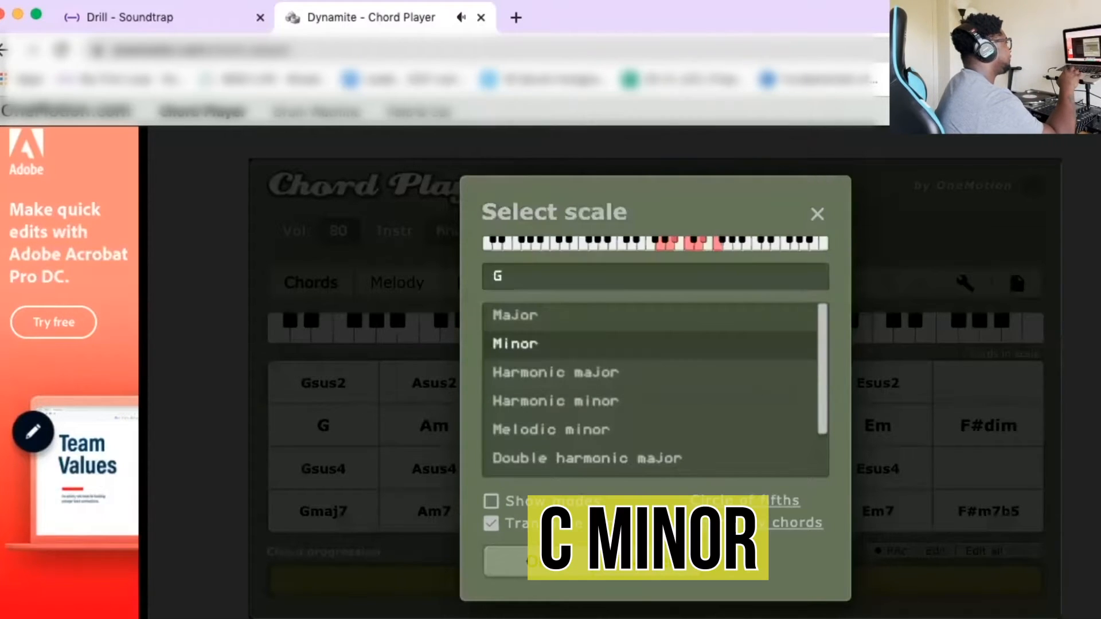
{"action": "left_click", "coordinate": [537, 565]}
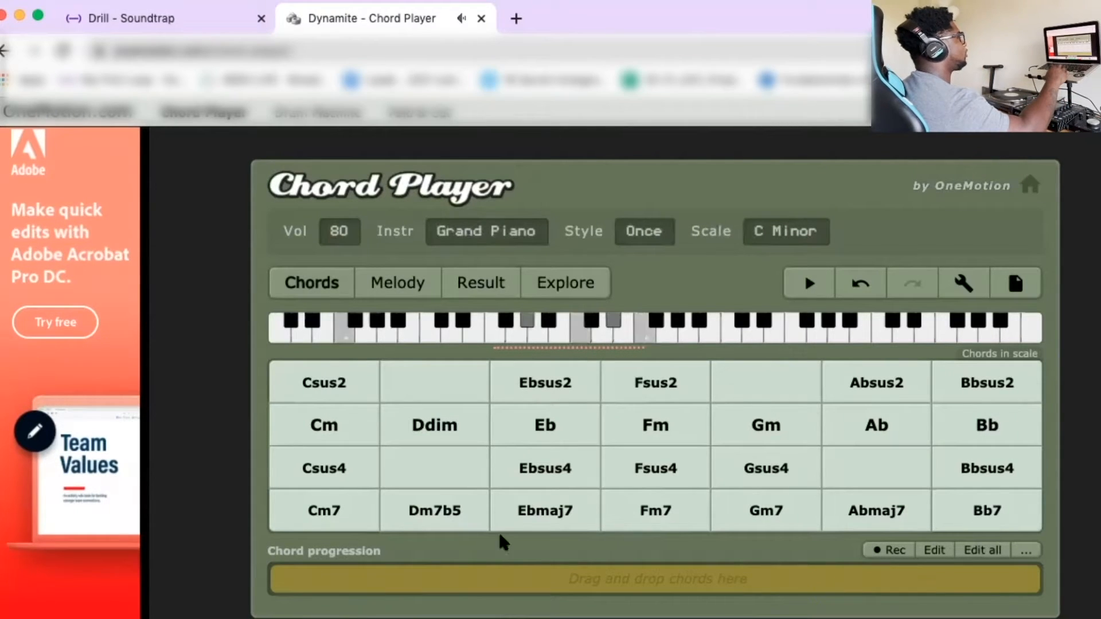
- Audition chords of the C Minor scale, including Cm7, Ebsus4, Ebmaj7 and Dm7b5
{"action": "left_click", "coordinate": [355, 521]}
{"action": "left_click", "coordinate": [560, 481]}
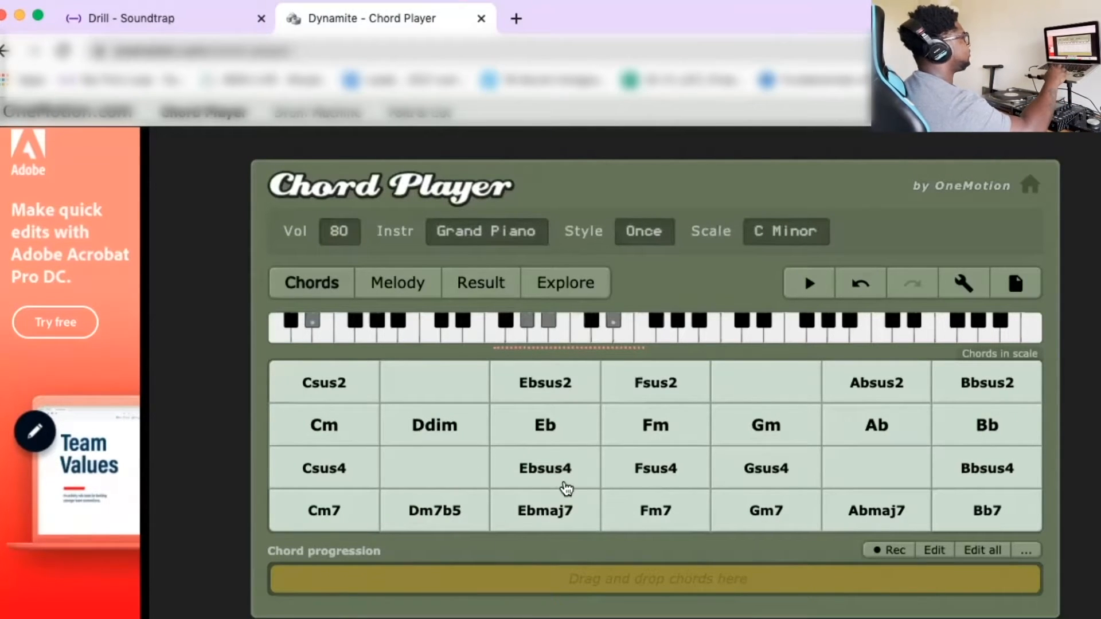
{"action": "left_click", "coordinate": [549, 505]}
{"action": "left_click", "coordinate": [473, 525]}
{"action": "left_click", "coordinate": [331, 515]}
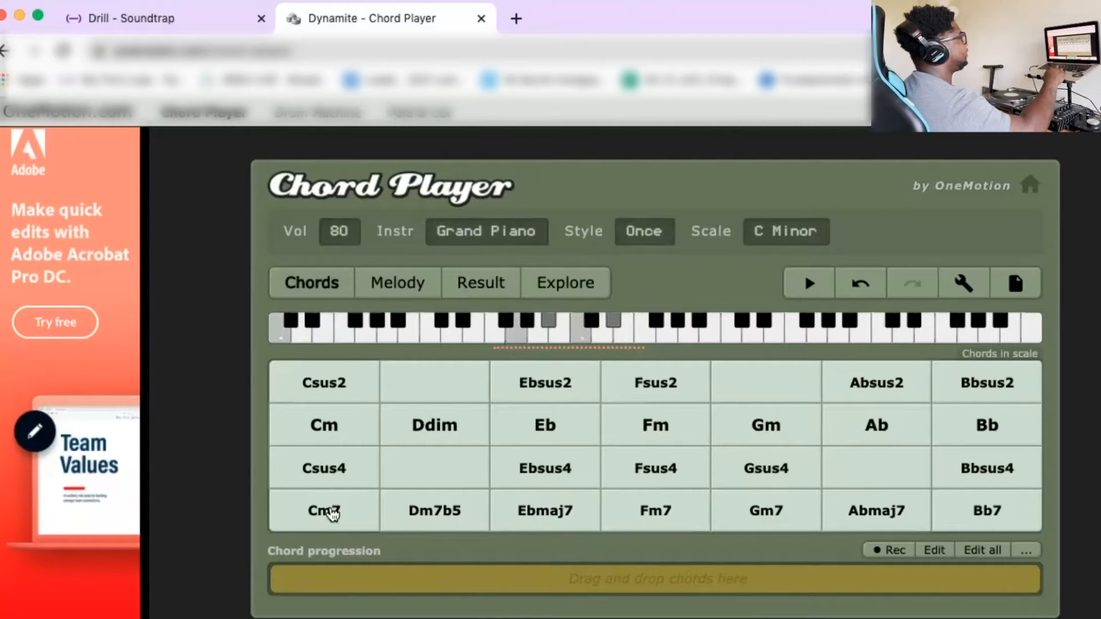
{"action": "left_click", "coordinate": [333, 515]}
- Build the chord progression Cm7, Ebmaj7, Fm7, Dm7b5 and play it back
{"action": "left_click_drag", "start_coordinate": [332, 523], "coordinate": [324, 598]}
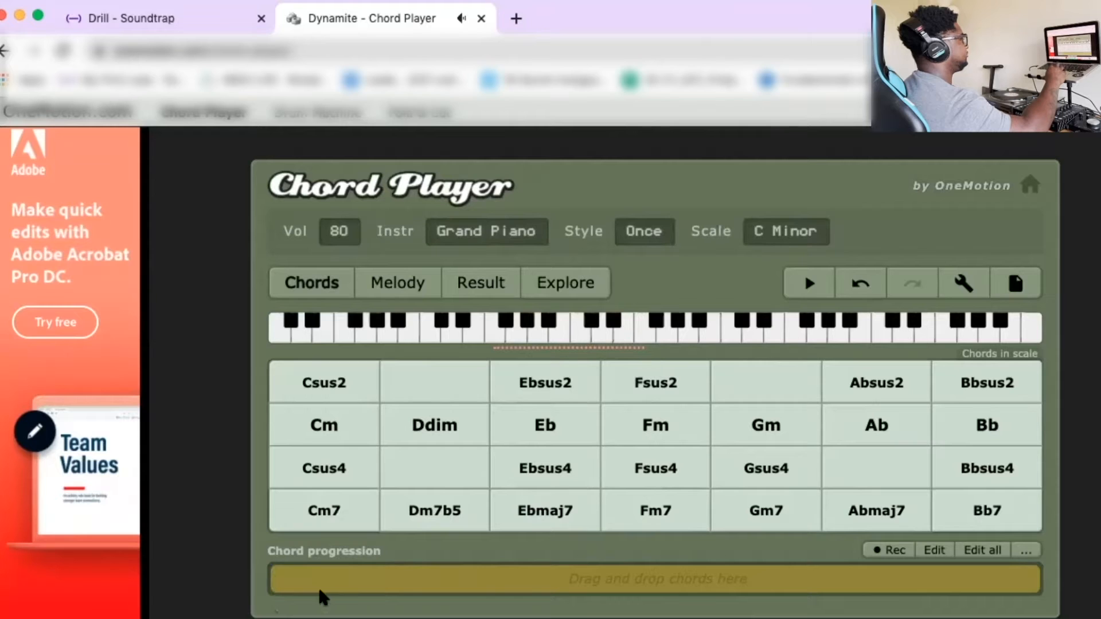
{"action": "left_click_drag", "start_coordinate": [327, 516], "coordinate": [322, 578]}
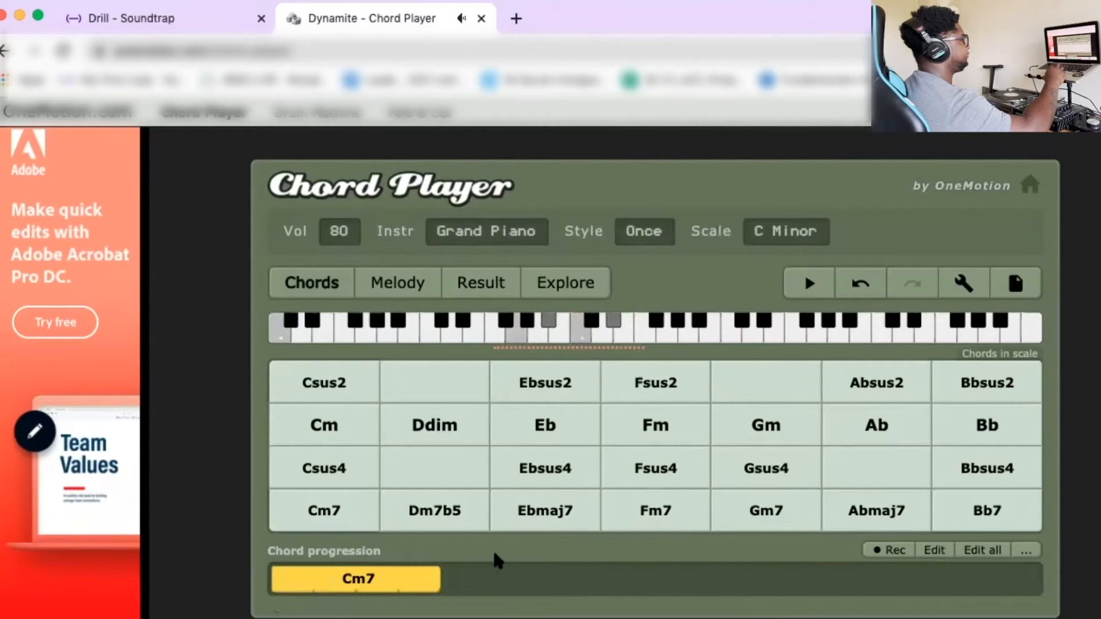
{"action": "left_click", "coordinate": [561, 518]}
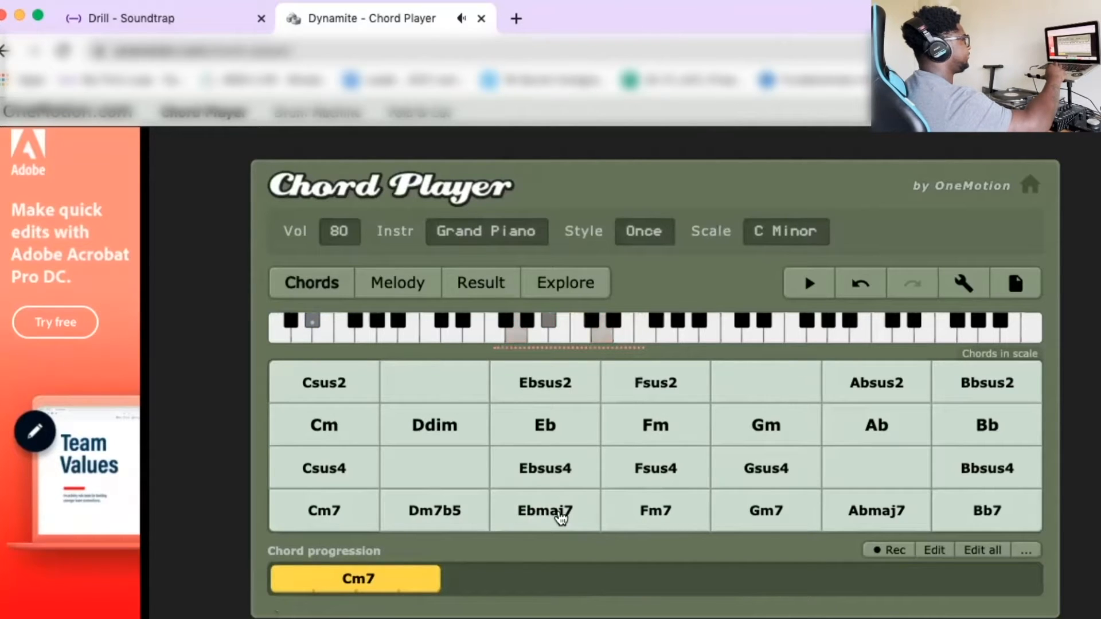
{"action": "left_click_drag", "start_coordinate": [561, 518], "coordinate": [542, 588]}
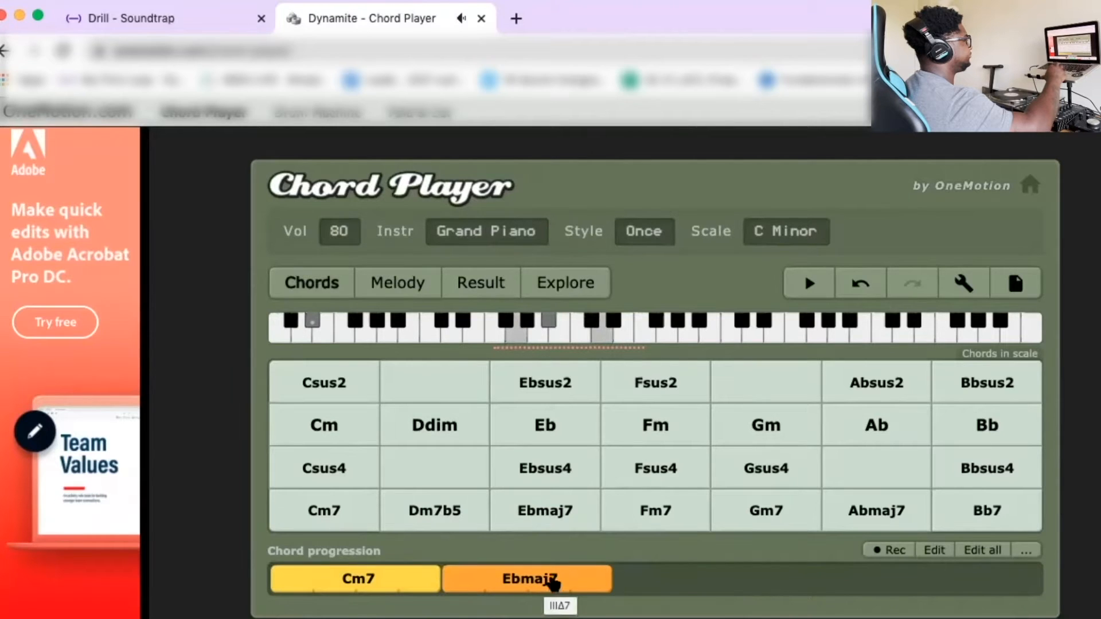
{"action": "left_click", "coordinate": [661, 517]}
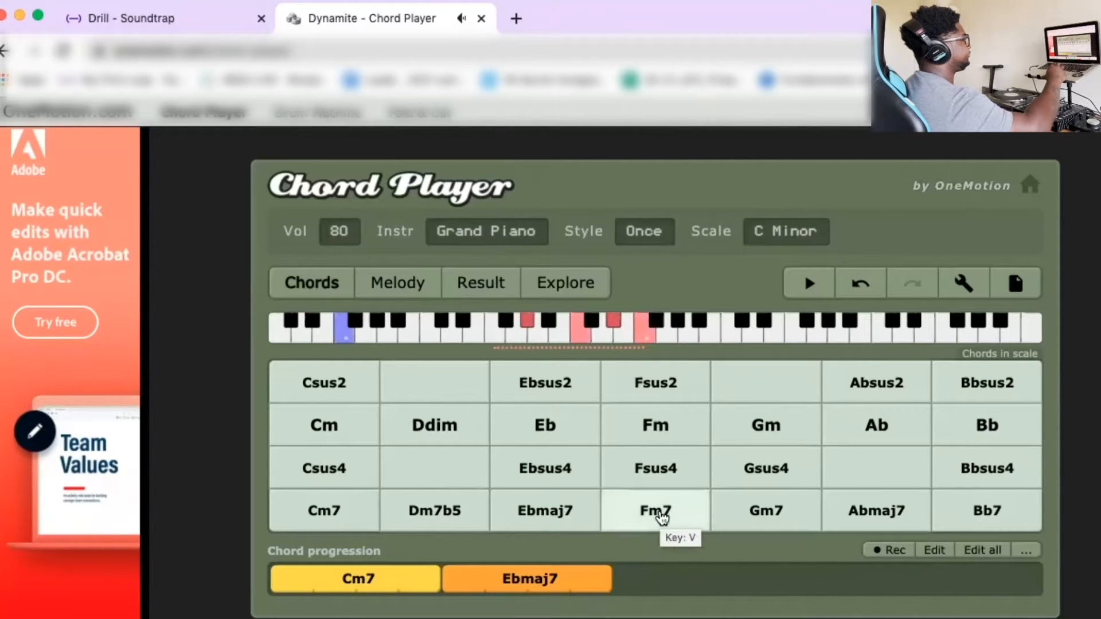
{"action": "left_click_drag", "start_coordinate": [660, 533], "coordinate": [666, 586]}
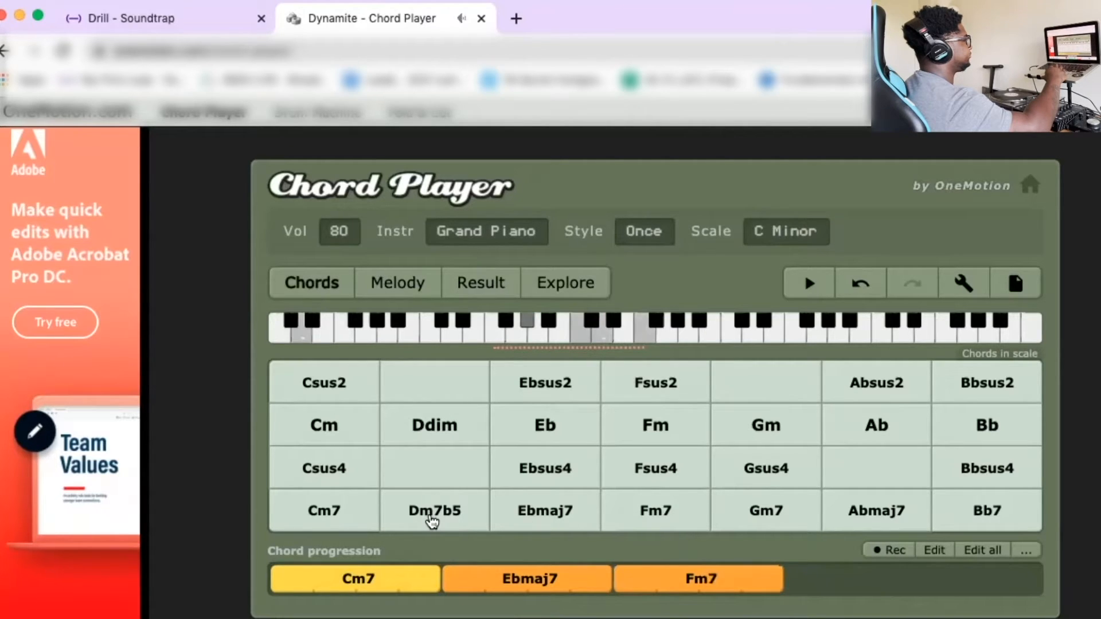
{"action": "left_click", "coordinate": [430, 516]}
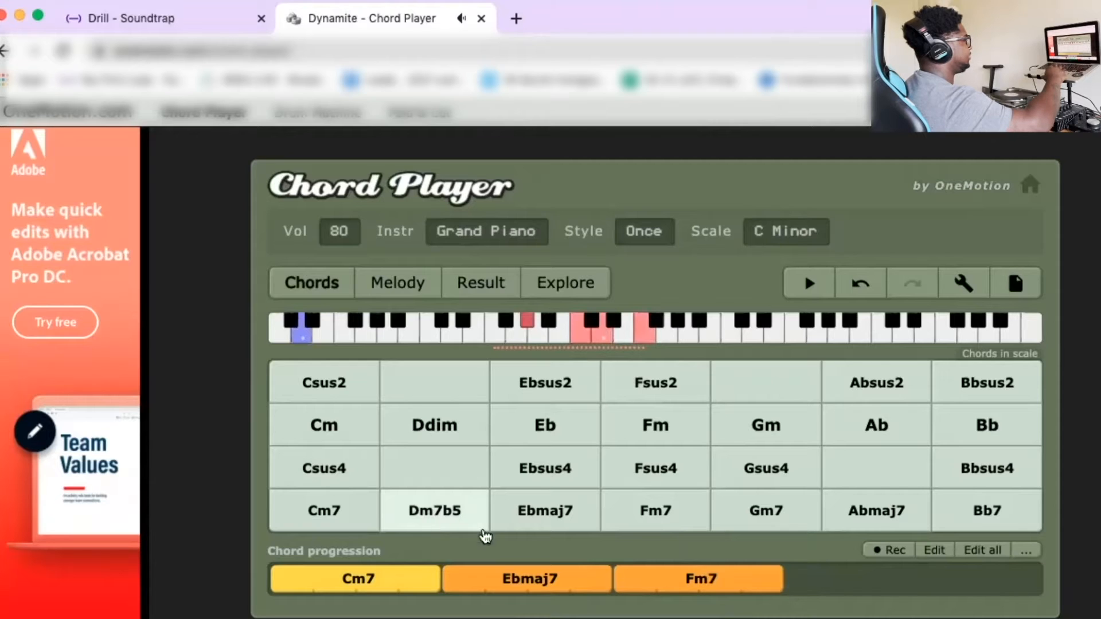
{"action": "left_click_drag", "start_coordinate": [484, 537], "coordinate": [854, 585]}
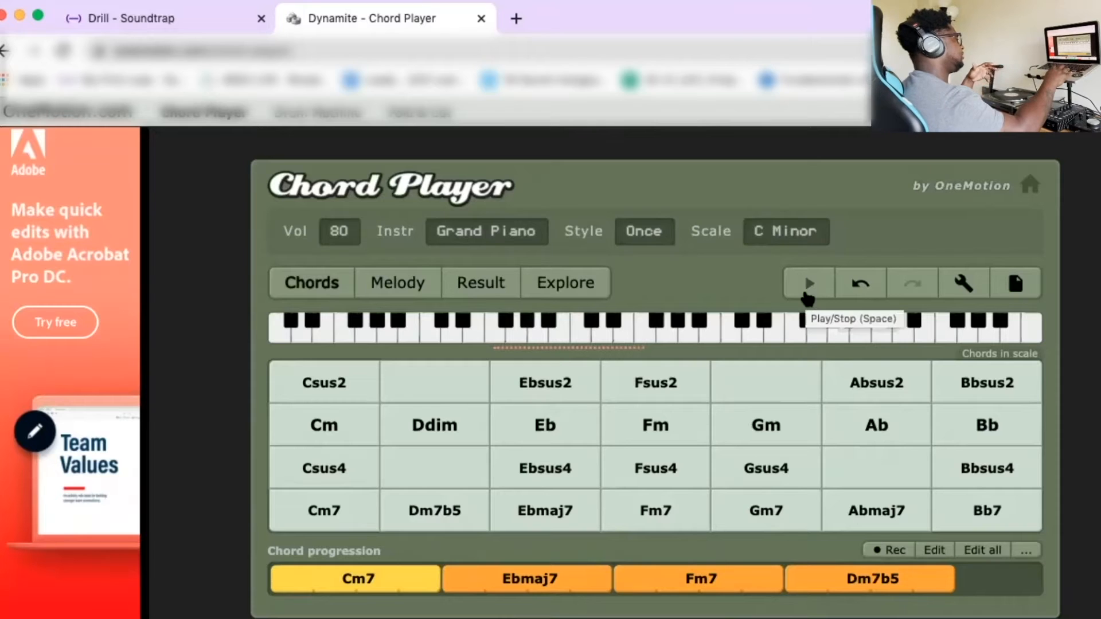
{"action": "left_click", "coordinate": [808, 295]}
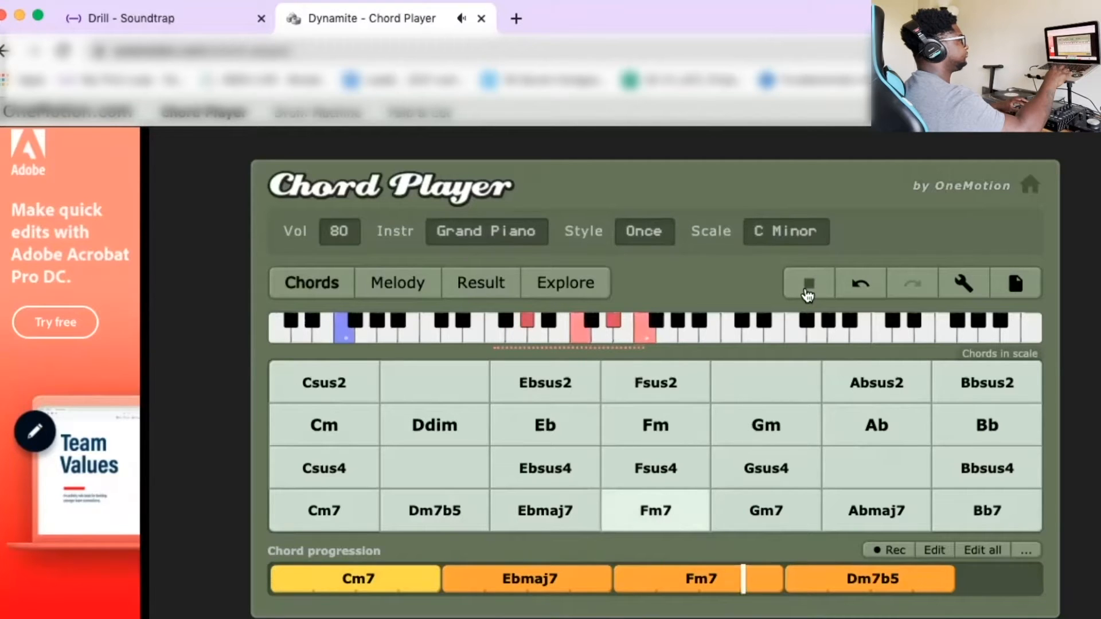
{"action": "left_click", "coordinate": [809, 296]}
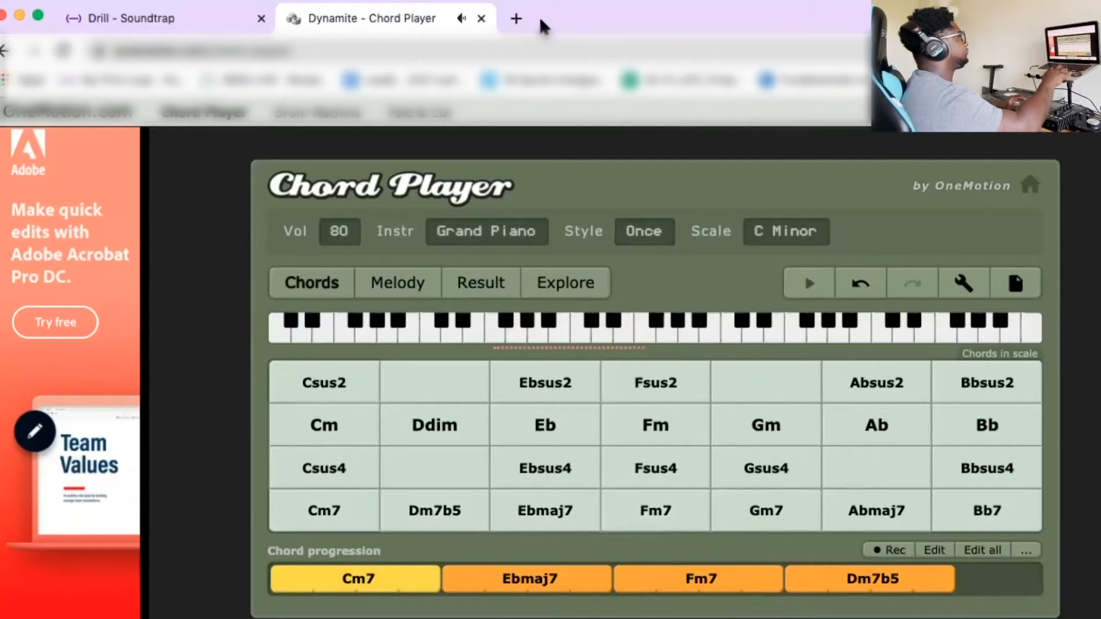
- Check the Drill project's tempo in Soundtrap, set the Chord Player tempo to 140 BPM, and play the progression
{"action": "left_click", "coordinate": [175, 19]}
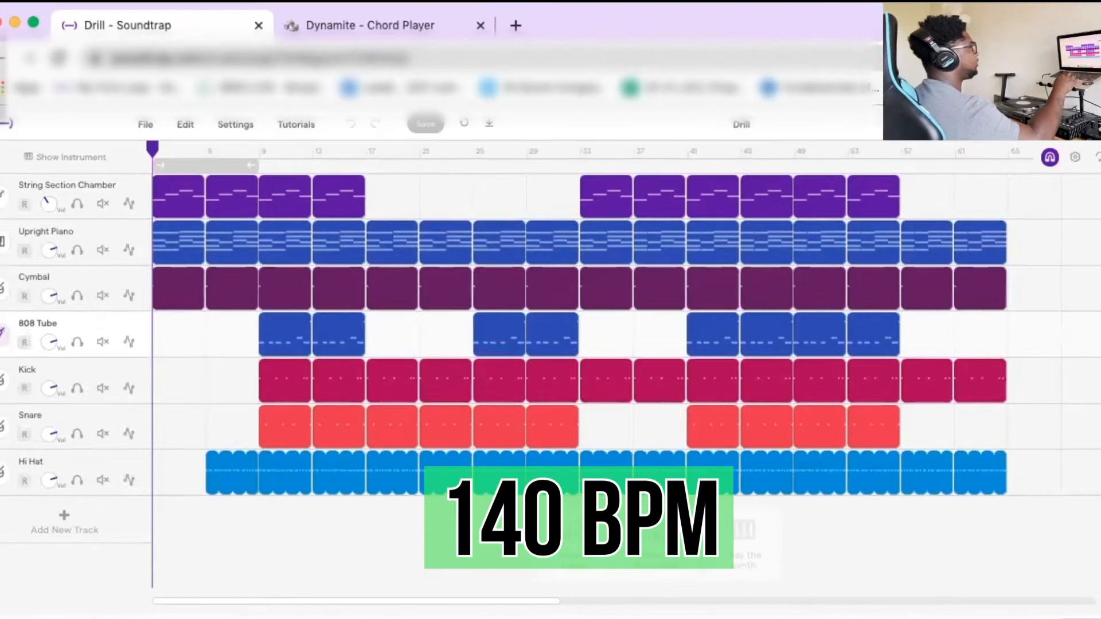
{"action": "left_click", "coordinate": [400, 23]}
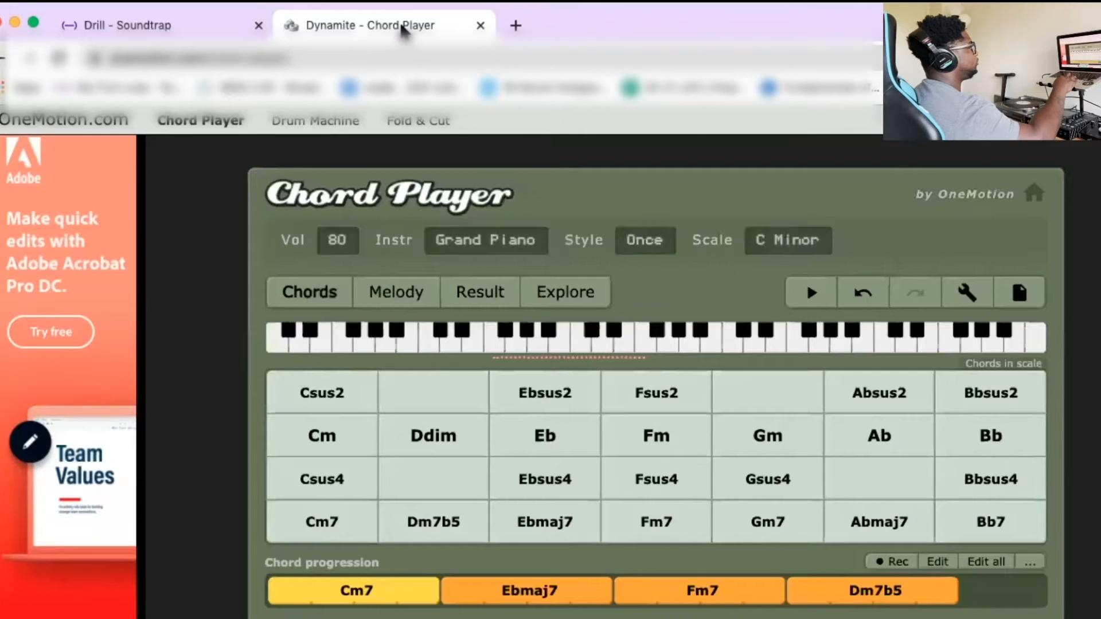
{"action": "left_click", "coordinate": [644, 239]}
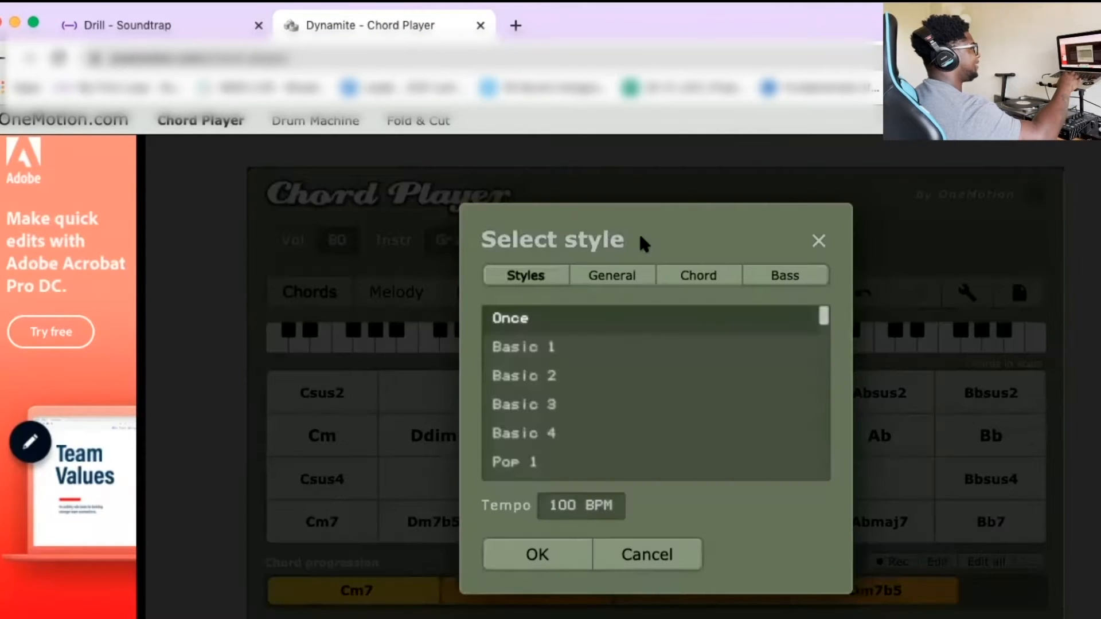
{"action": "left_click", "coordinate": [572, 506]}
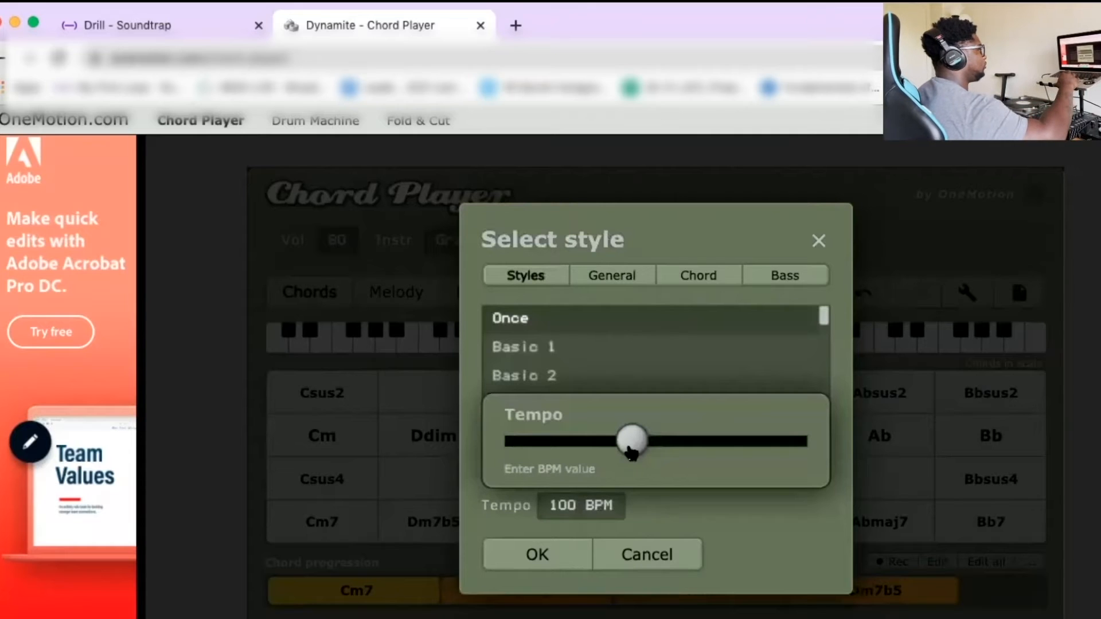
{"action": "left_click_drag", "start_coordinate": [634, 454], "coordinate": [666, 455]}
{"action": "left_click", "coordinate": [573, 505]}
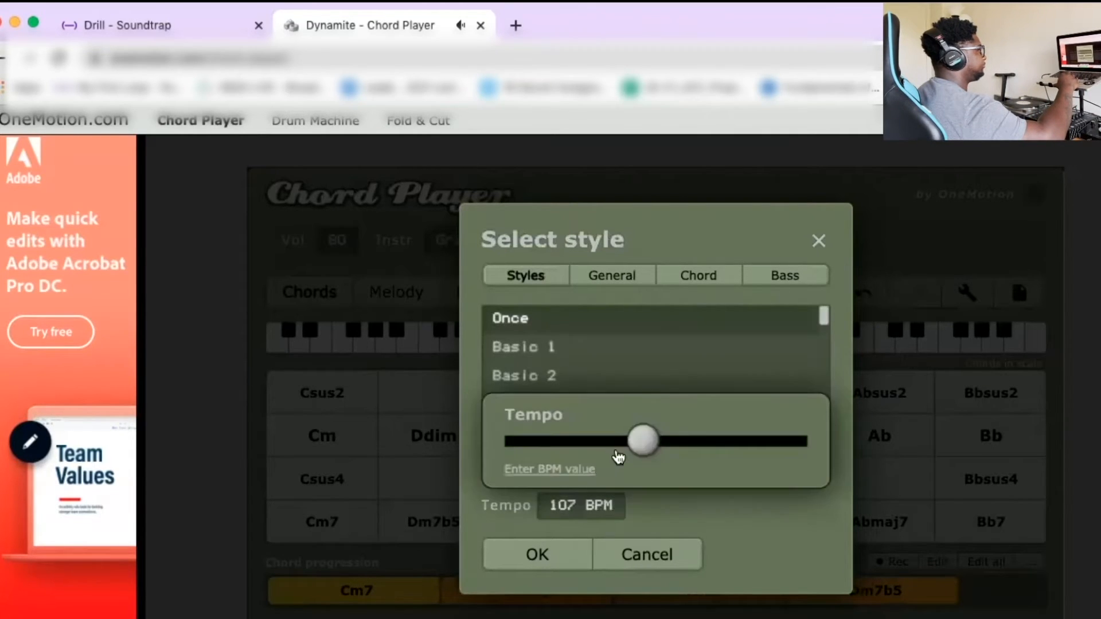
{"action": "left_click_drag", "start_coordinate": [660, 447], "coordinate": [692, 459]}
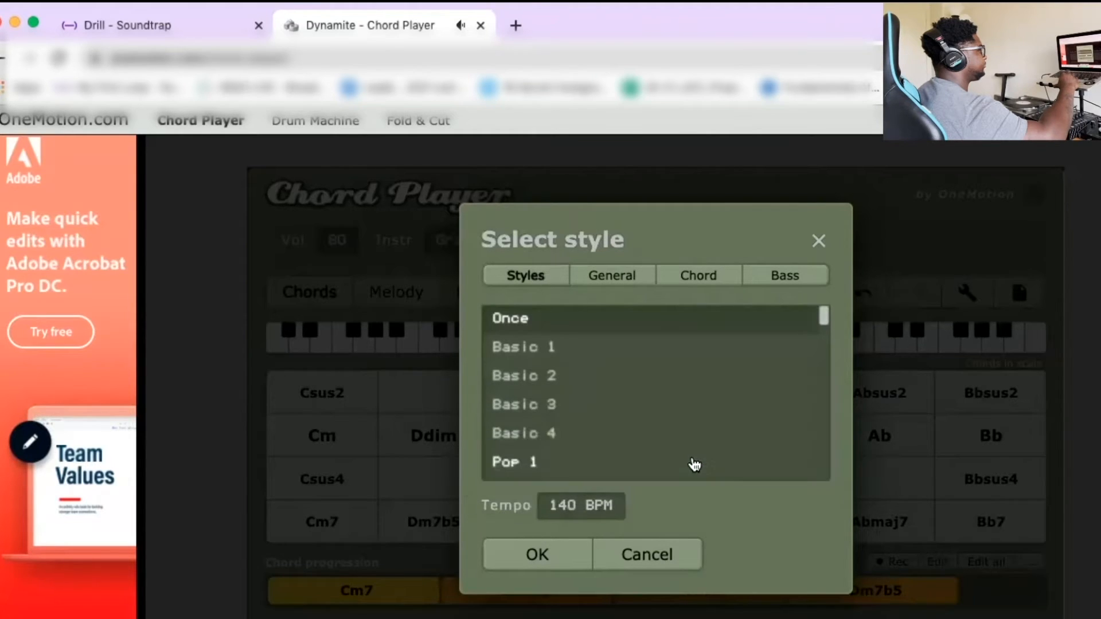
{"action": "left_click", "coordinate": [564, 555]}
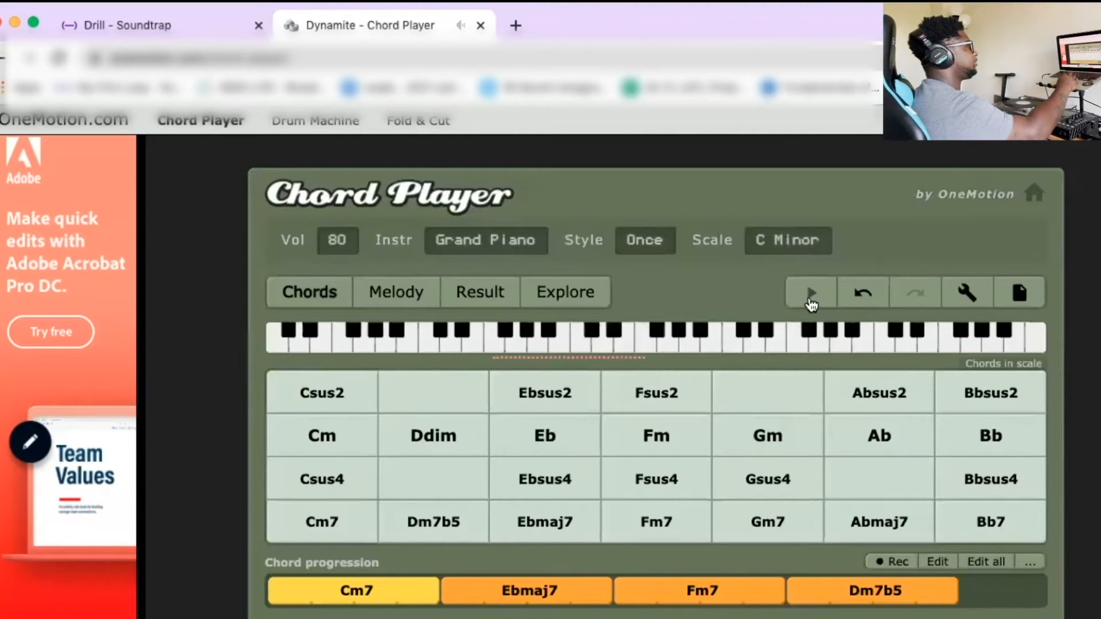
{"action": "left_click", "coordinate": [812, 297]}
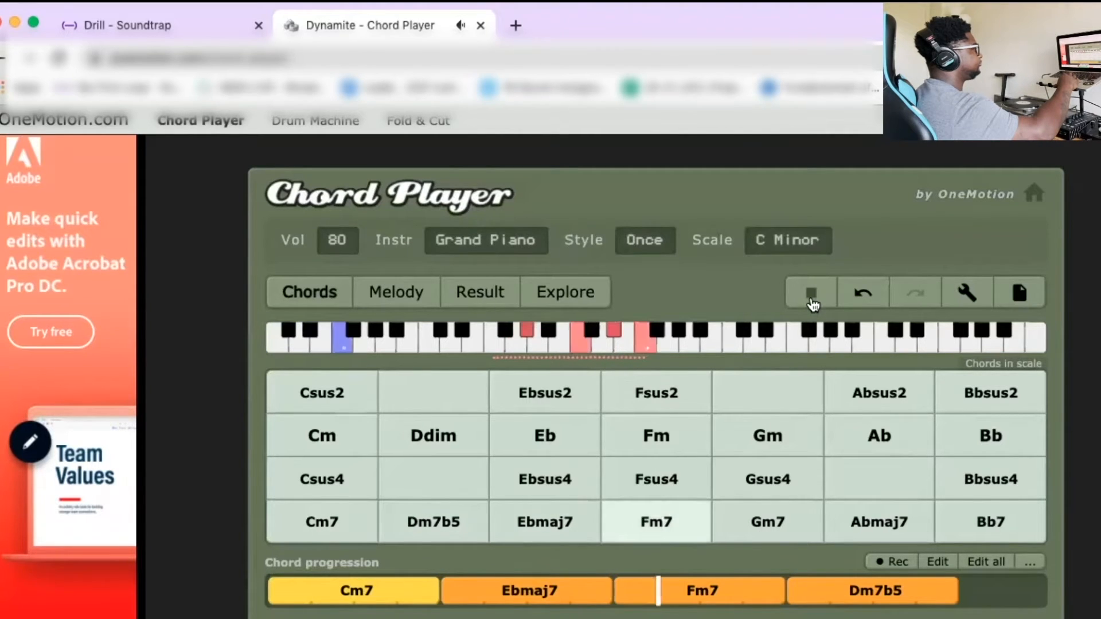
{"action": "left_click", "coordinate": [812, 299]}
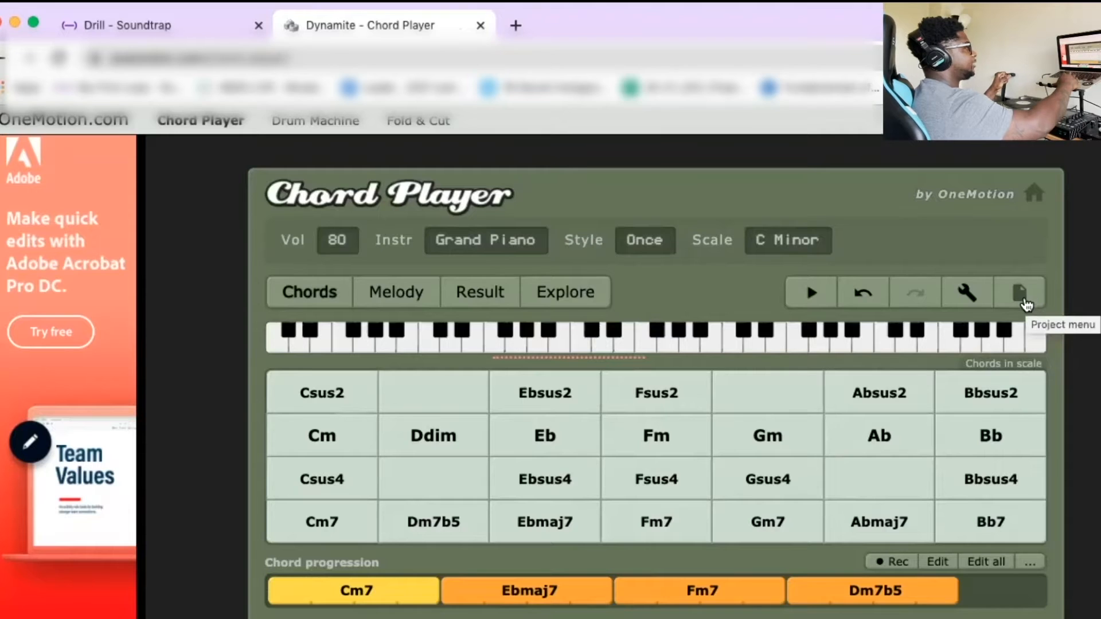
- Export the progression as a MIDI file named Dynamite with both Bass and Chords included
{"action": "left_click", "coordinate": [1026, 303]}
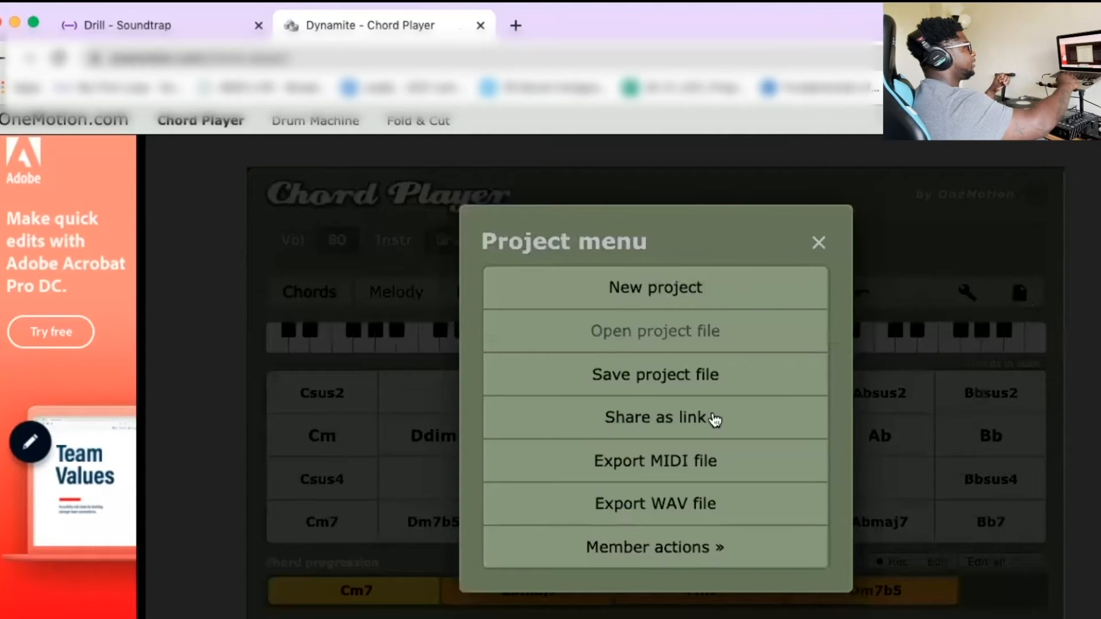
{"action": "left_click", "coordinate": [678, 468]}
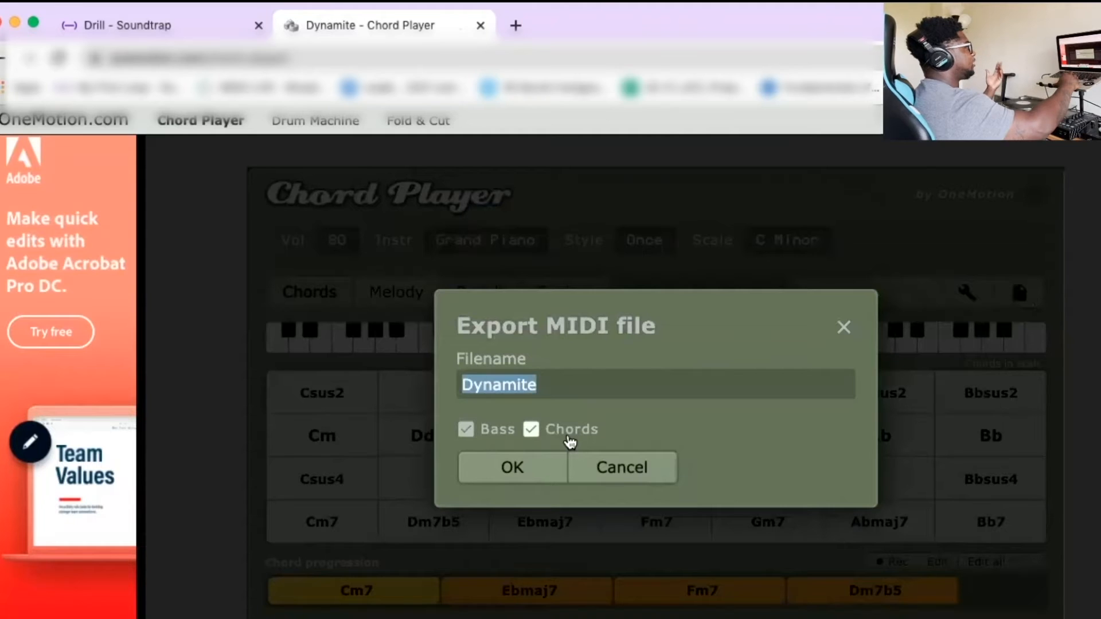
{"action": "left_click", "coordinate": [512, 469]}
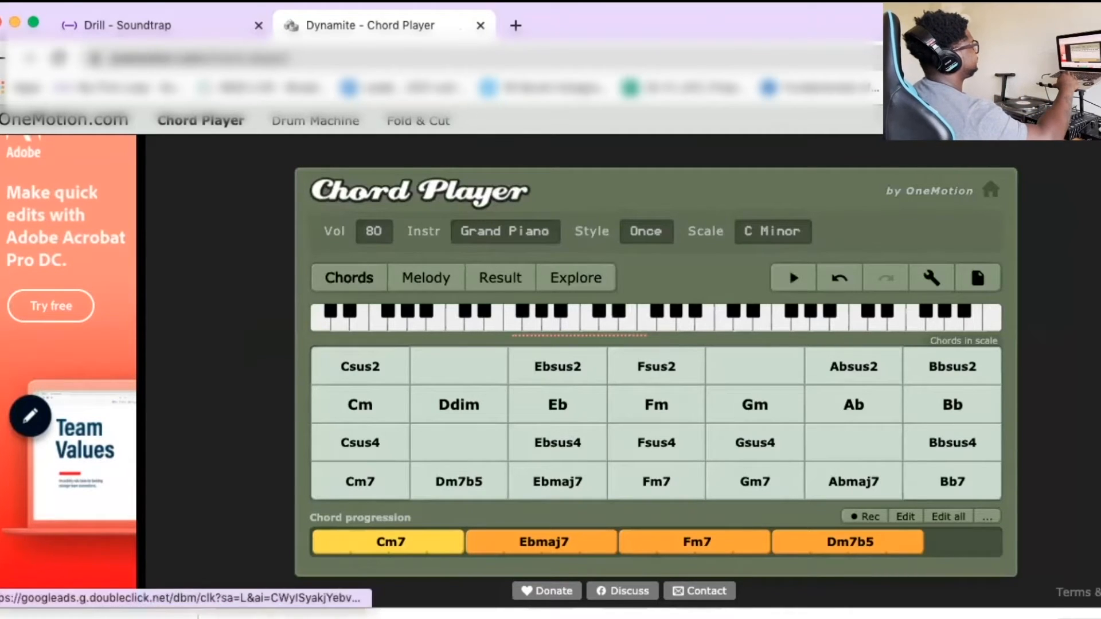
- Import the exported MIDI file into the Soundtrap Drill project as a new track, and enable looping over its first four bars
{"action": "left_click", "coordinate": [99, 33]}
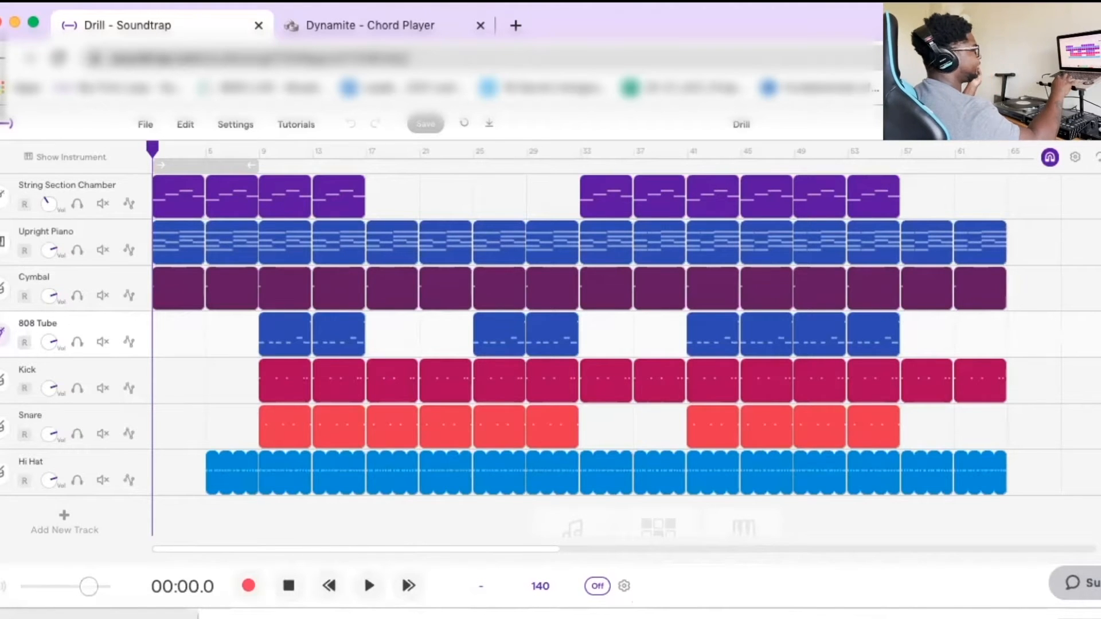
{"action": "left_click_drag", "start_coordinate": [95, 613], "coordinate": [165, 525]}
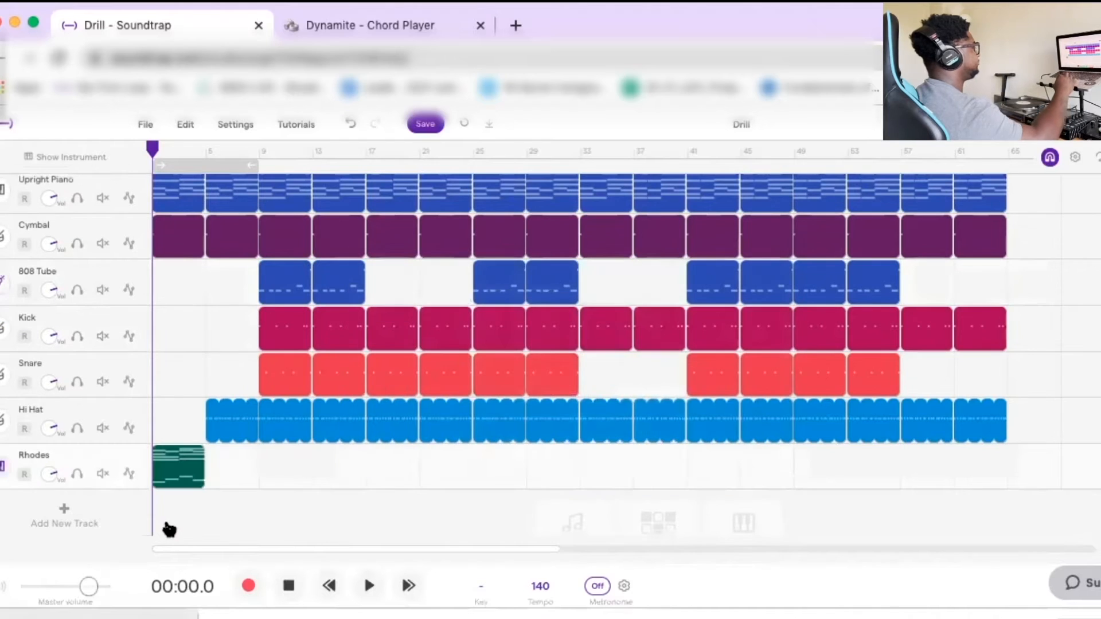
{"action": "left_click", "coordinate": [177, 167]}
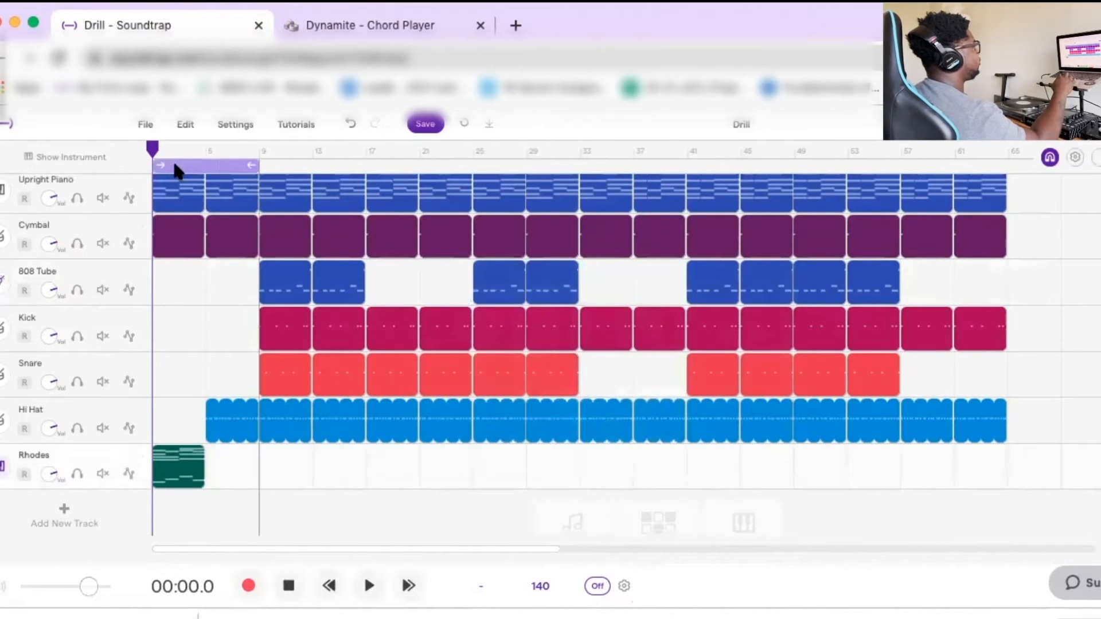
{"action": "left_click_drag", "start_coordinate": [249, 163], "coordinate": [196, 167]}
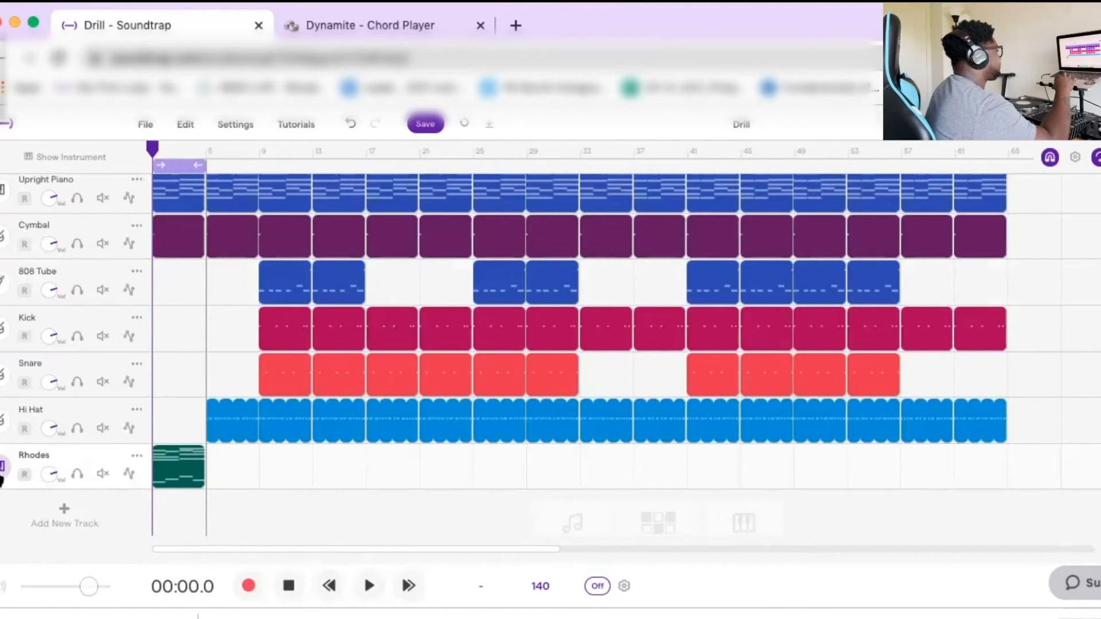
- Change the instrument of the imported Rhodes track to the Upright Piano preset
{"action": "left_click", "coordinate": [2, 475]}
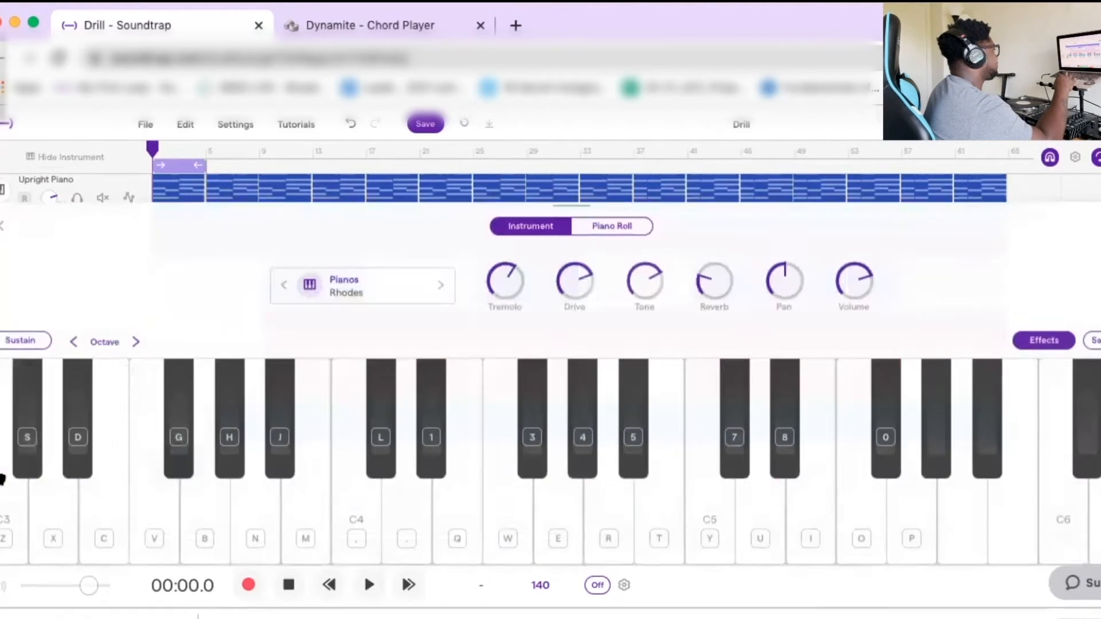
{"action": "left_click", "coordinate": [384, 289]}
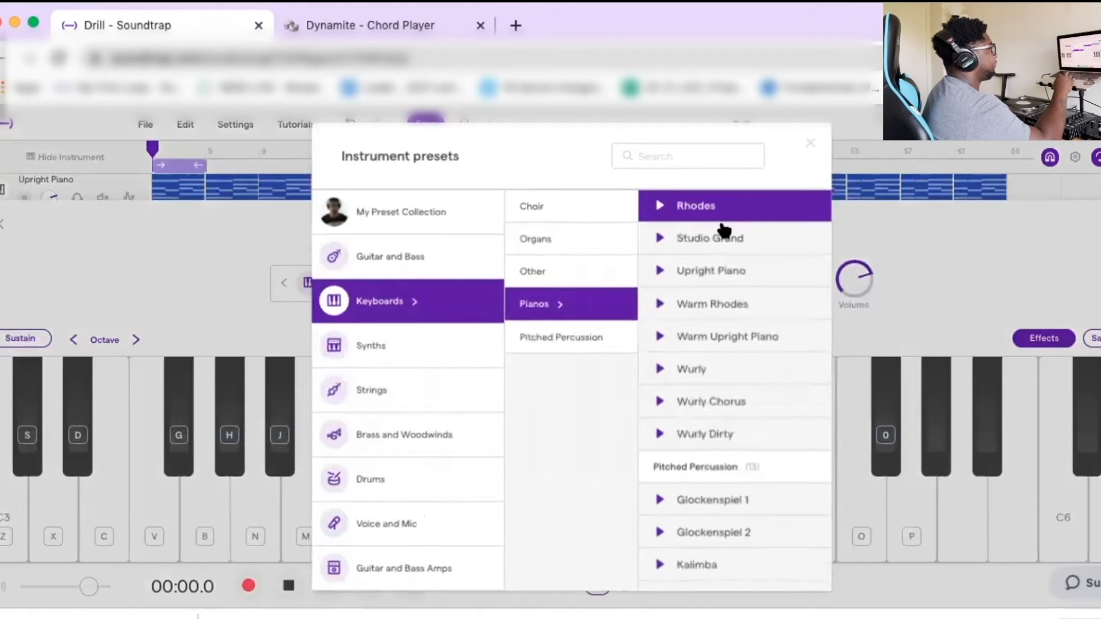
{"action": "left_click", "coordinate": [731, 281]}
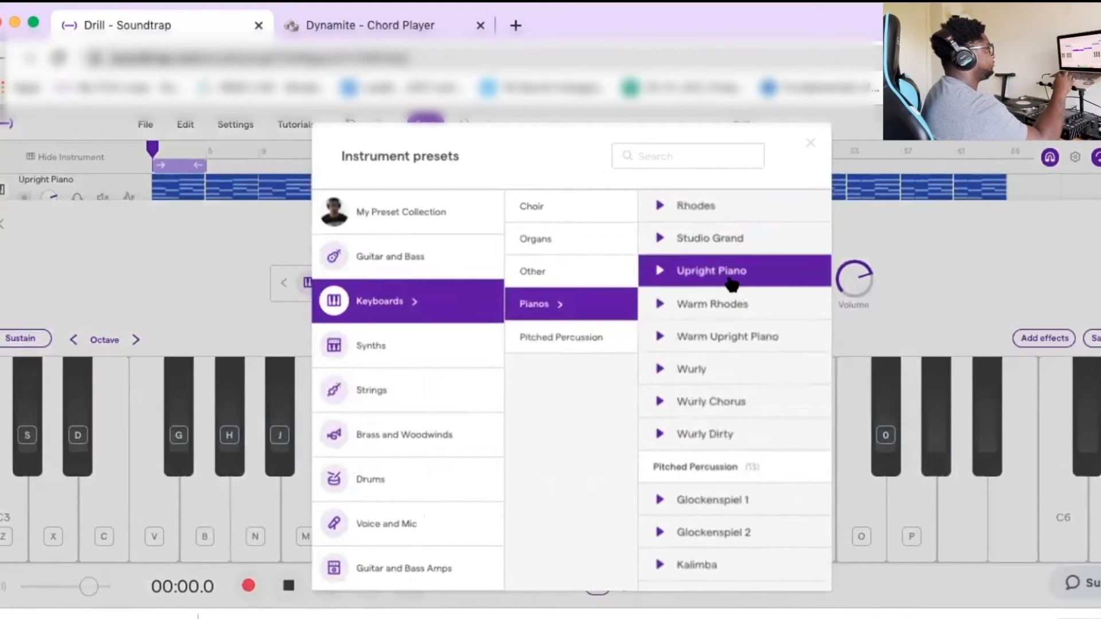
{"action": "left_click", "coordinate": [811, 144]}
{"action": "left_click", "coordinate": [3, 230]}
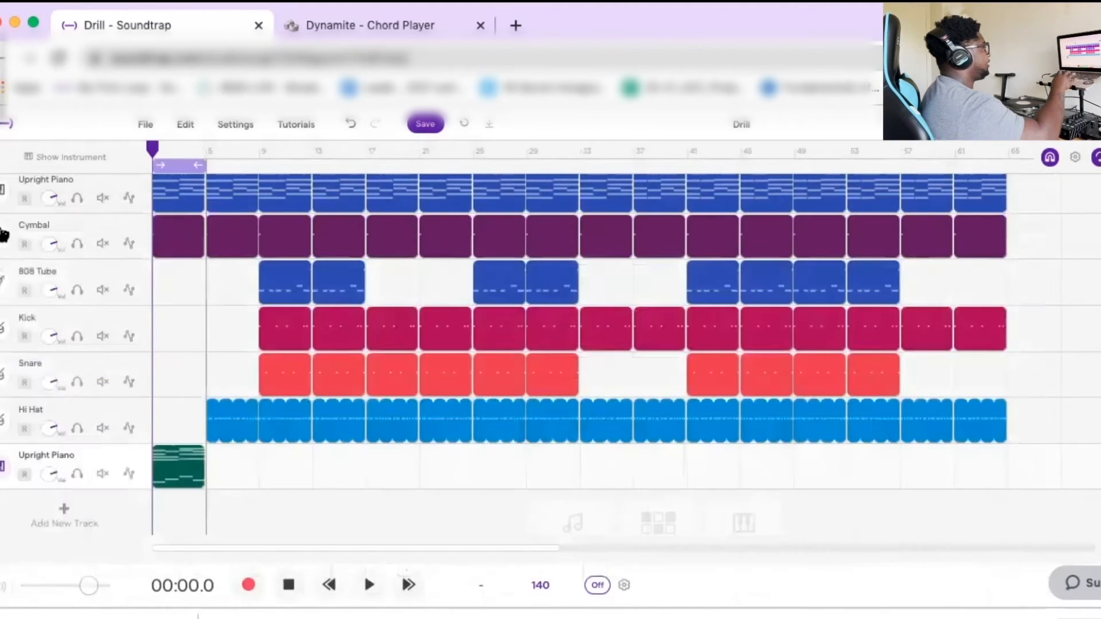
- Solo the imported Upright Piano track and listen to its chord progression on its own
{"action": "key", "text": "space"}
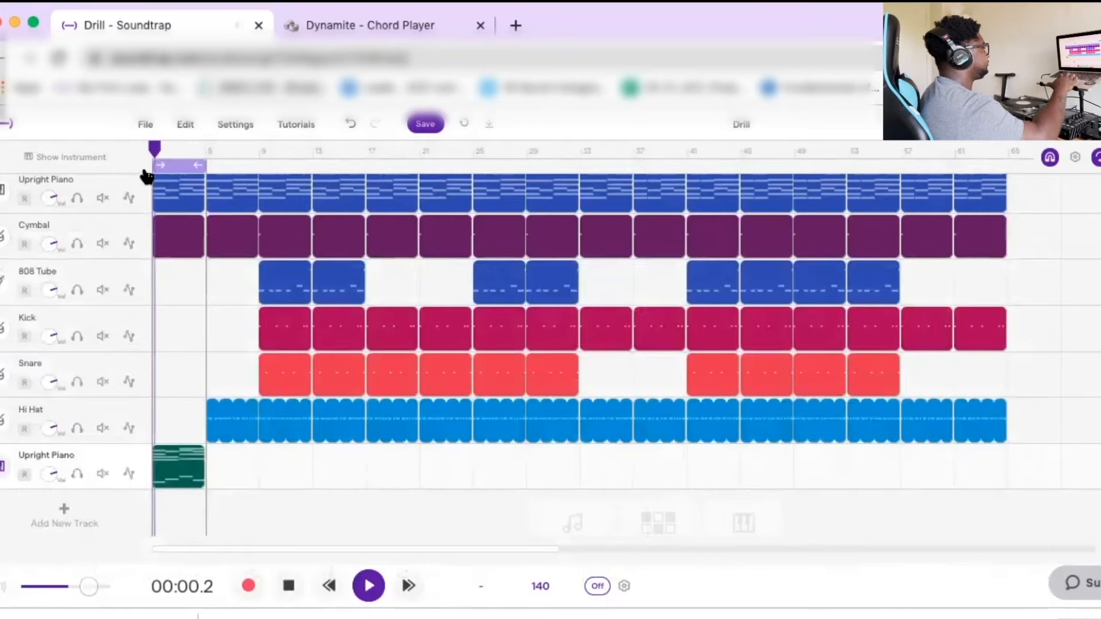
{"action": "left_click", "coordinate": [76, 482]}
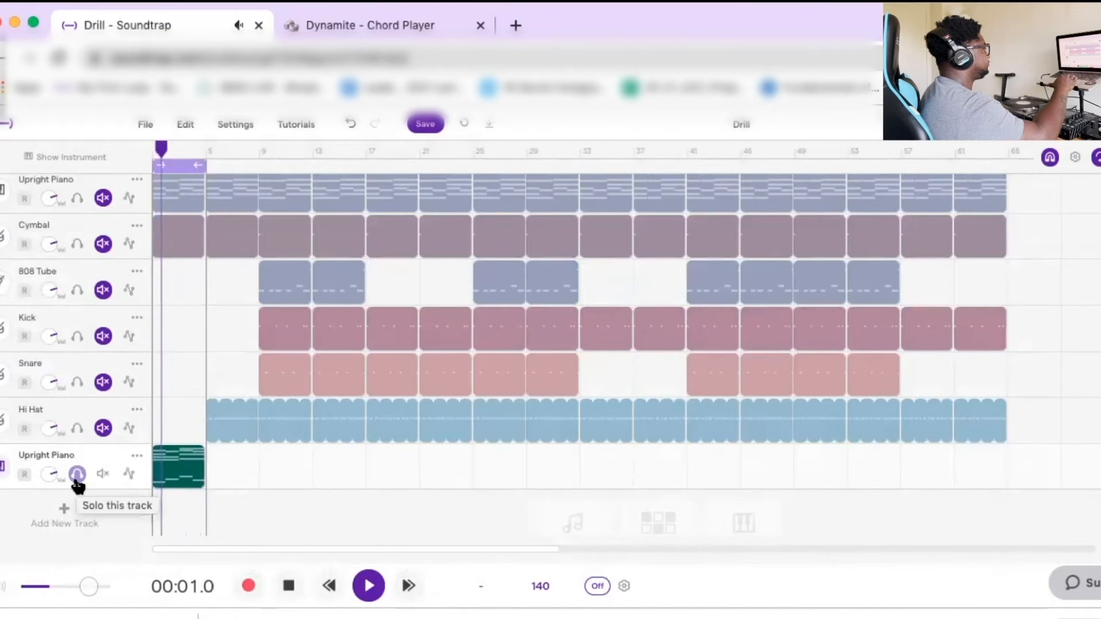
{"action": "key", "text": "space"}
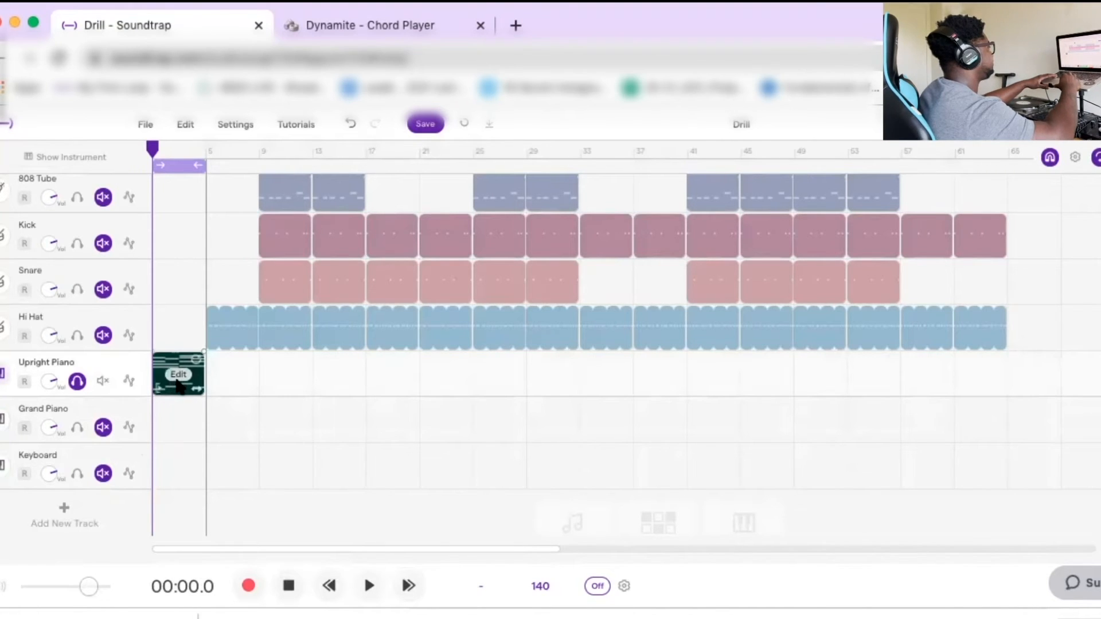
- Copy the imported piano clip onto the Grand Piano track, solo that track, and delete the clip's upper chord notes, keeping the four bass notes
{"action": "left_click_drag", "start_coordinate": [176, 380], "coordinate": [176, 417]}
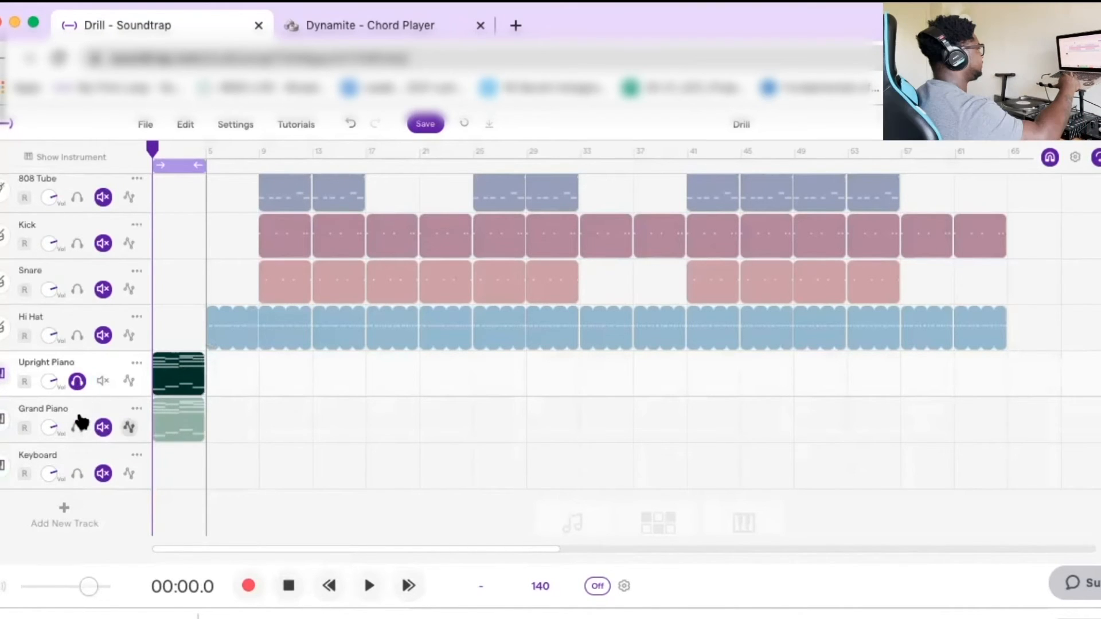
{"action": "left_click", "coordinate": [78, 428]}
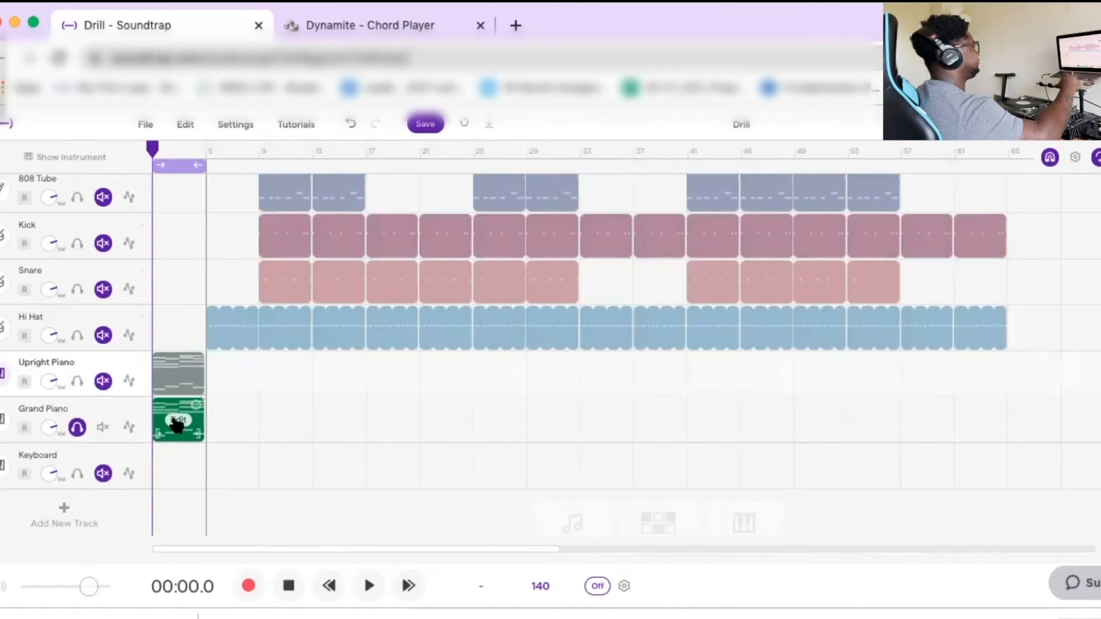
{"action": "right_click", "coordinate": [176, 425]}
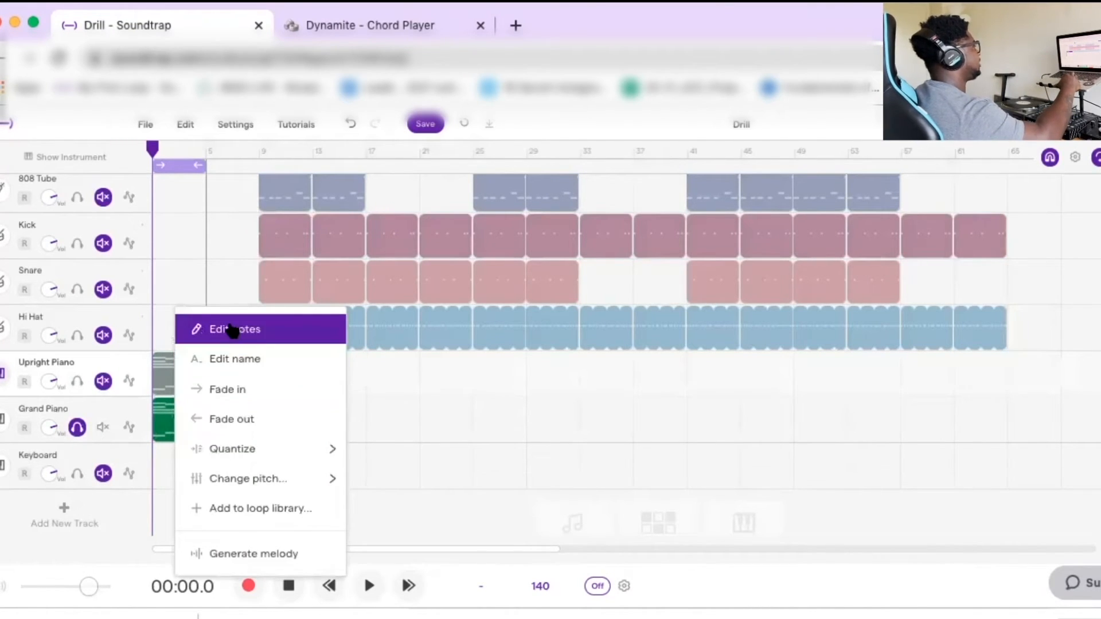
{"action": "left_click", "coordinate": [232, 330]}
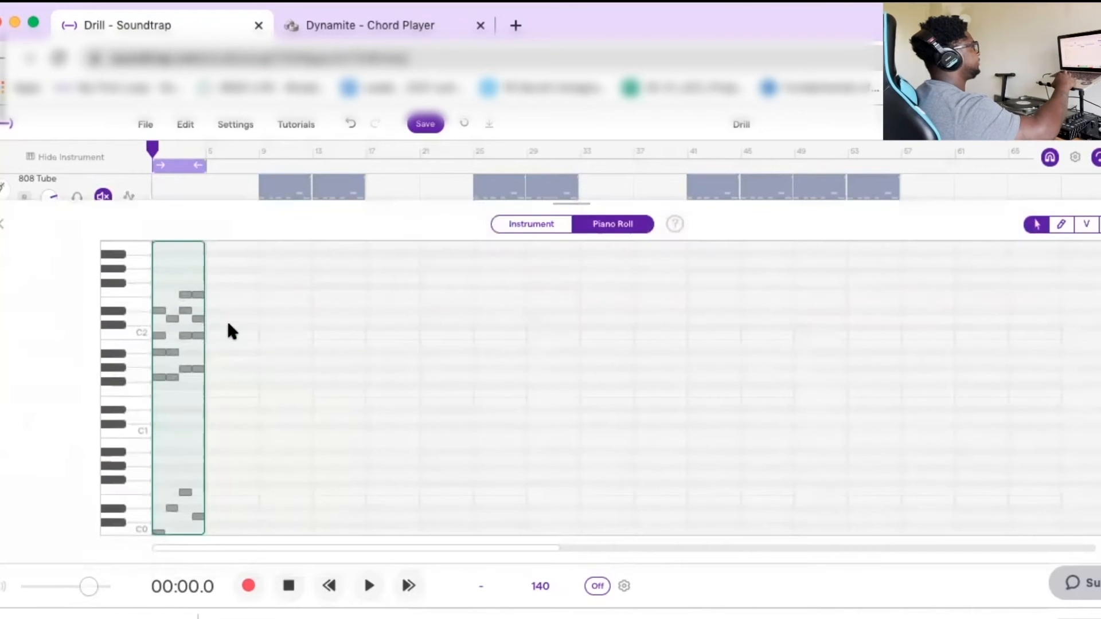
{"action": "scroll", "coordinate": [310, 329], "scroll_direction": "down", "scroll_amount": 1}
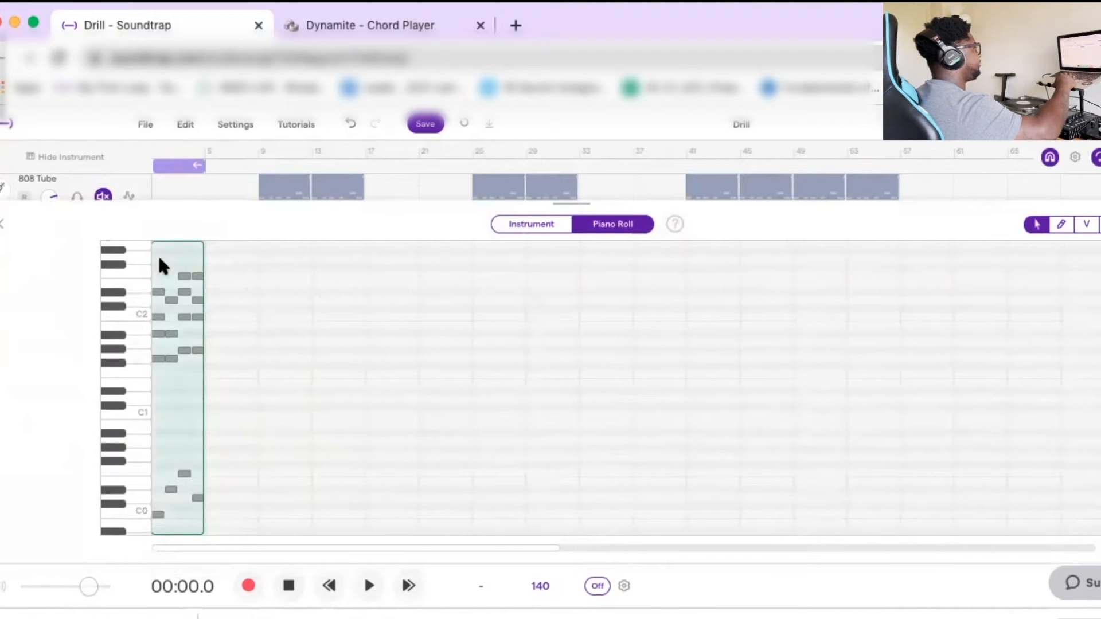
{"action": "left_click_drag", "start_coordinate": [161, 259], "coordinate": [204, 383]}
{"action": "key", "text": "Delete"}
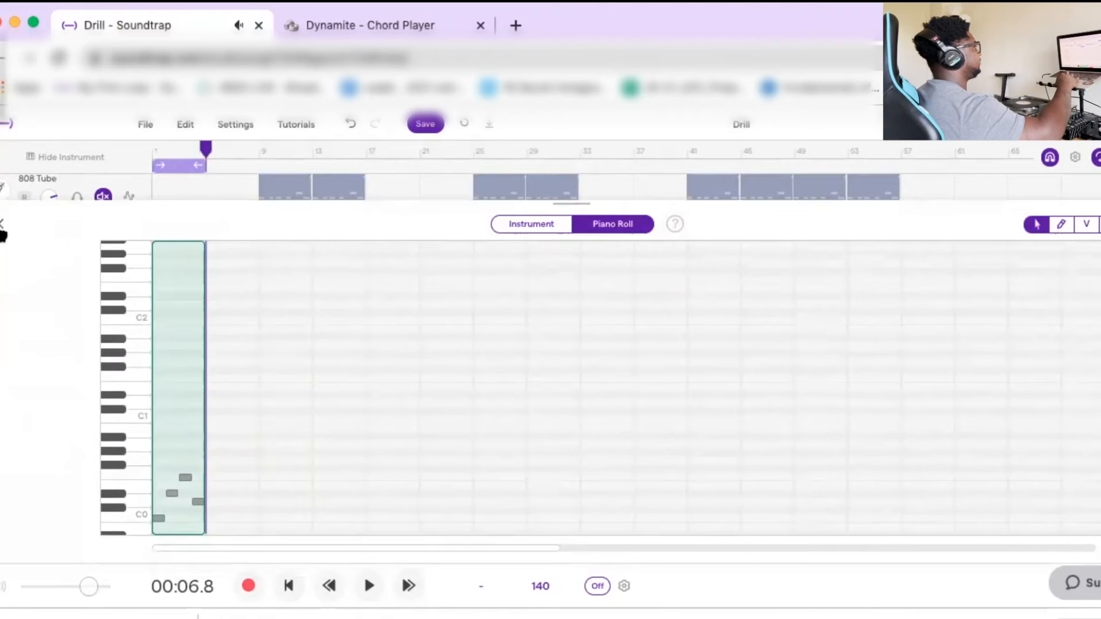
{"action": "left_click", "coordinate": [2, 225]}
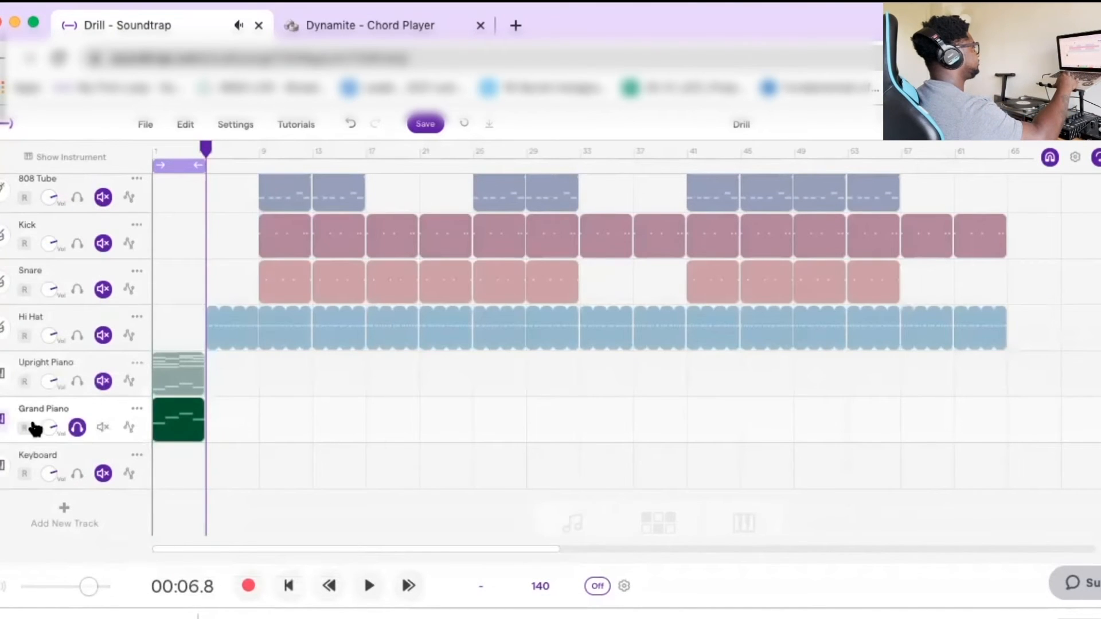
- Change the Grand Piano track's instrument to the String Section Chamber preset from the Strings category
{"action": "left_click", "coordinate": [3, 425]}
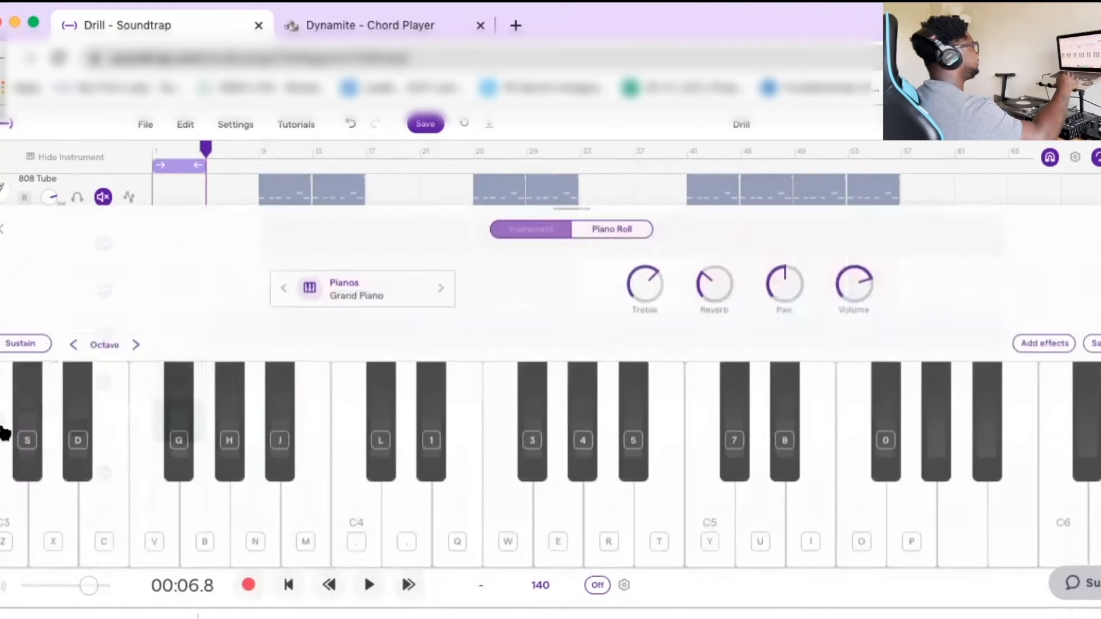
{"action": "left_click", "coordinate": [372, 284]}
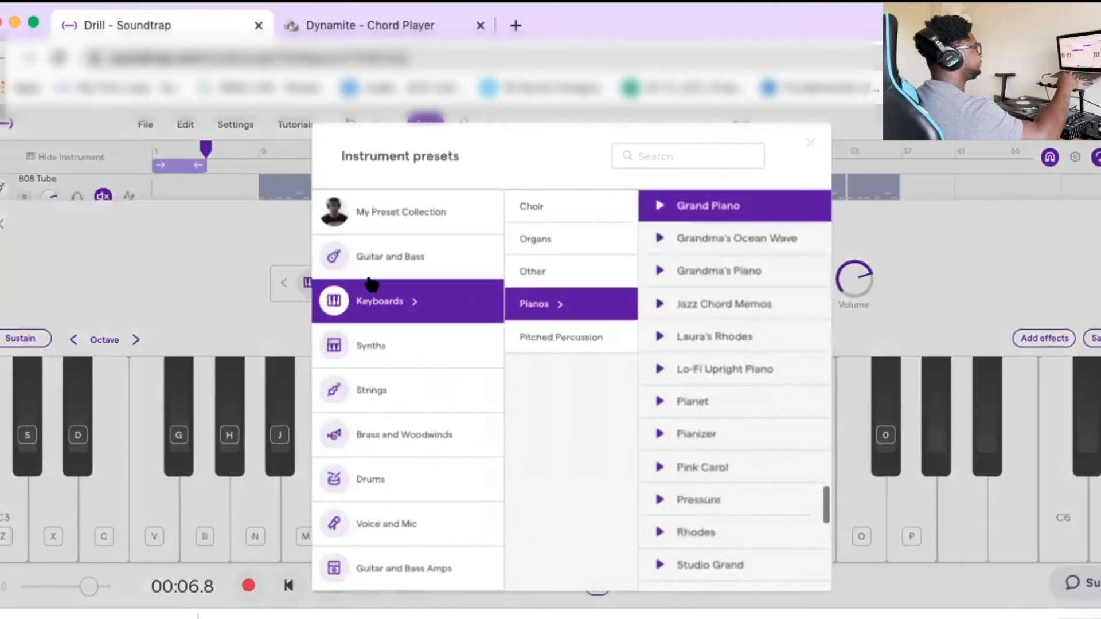
{"action": "left_click", "coordinate": [373, 399]}
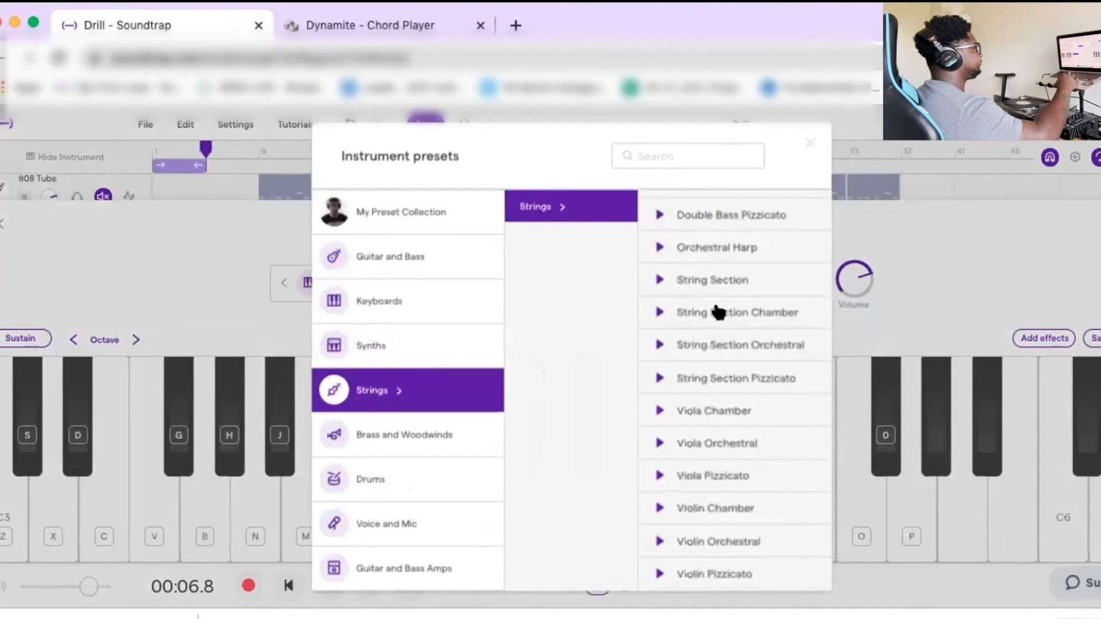
{"action": "left_click", "coordinate": [719, 316]}
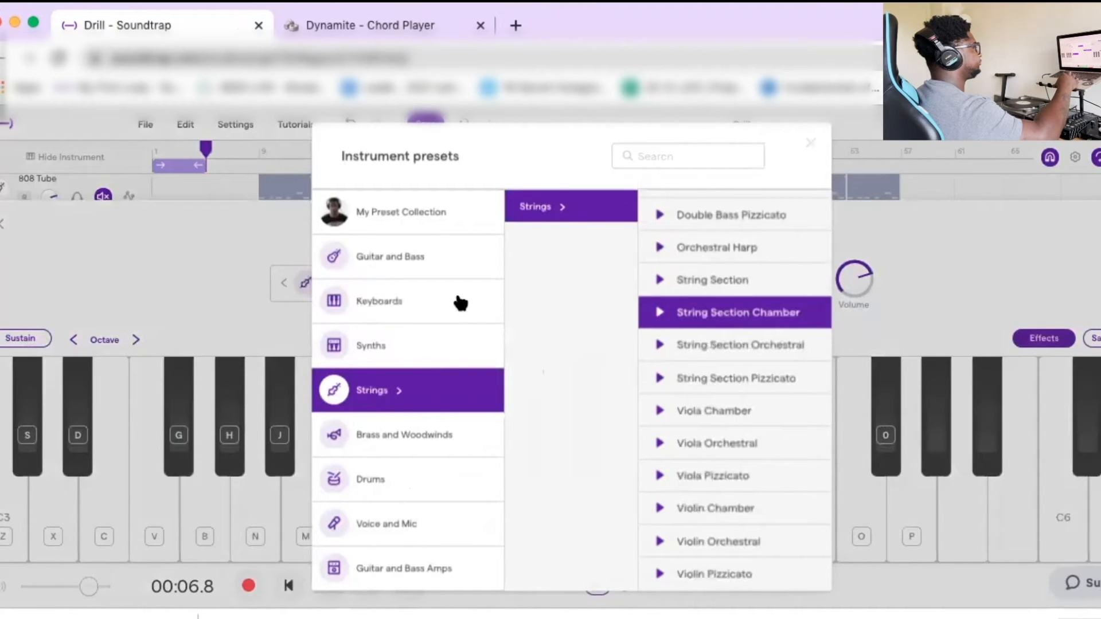
{"action": "left_click", "coordinate": [702, 319]}
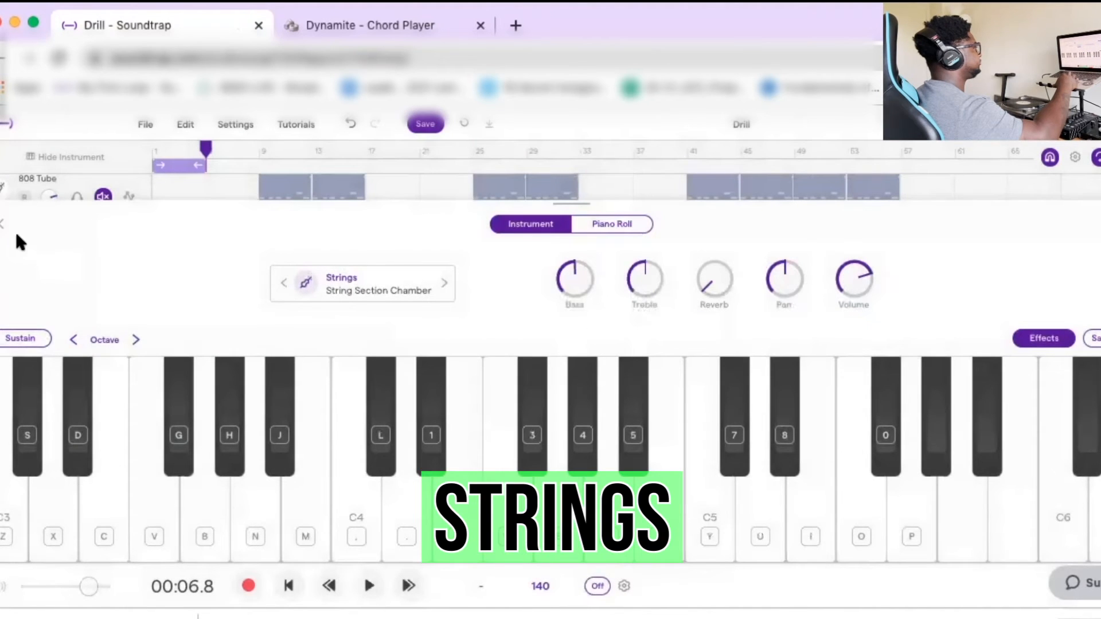
{"action": "left_click", "coordinate": [4, 227]}
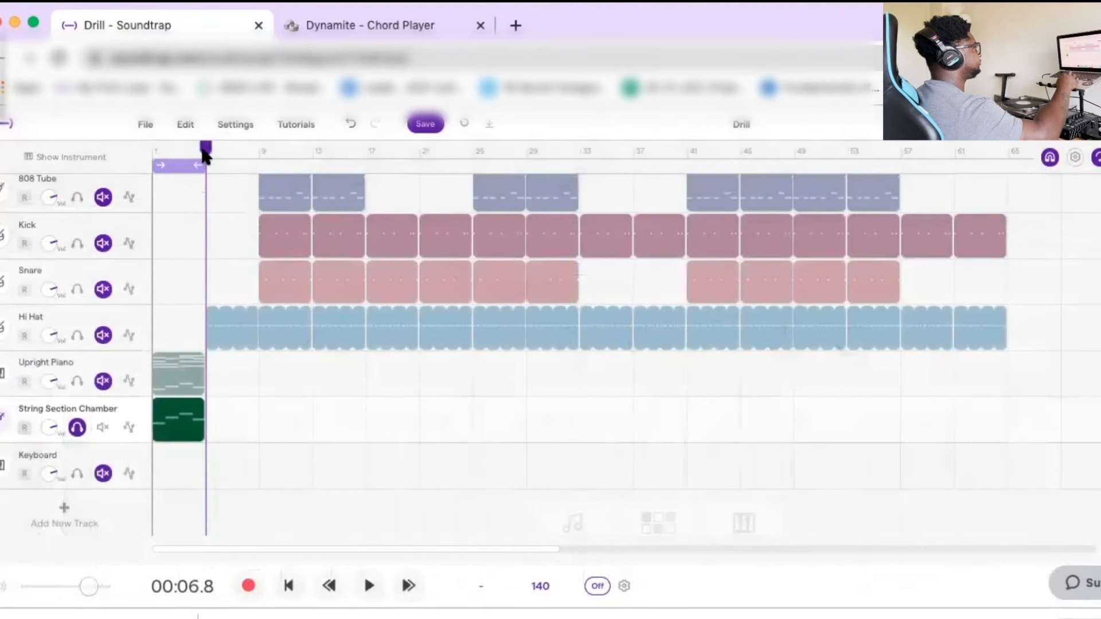
- Play the soloed string bass line from the start of the project
{"action": "left_click_drag", "start_coordinate": [205, 148], "coordinate": [153, 148]}
{"action": "key", "text": "space"}
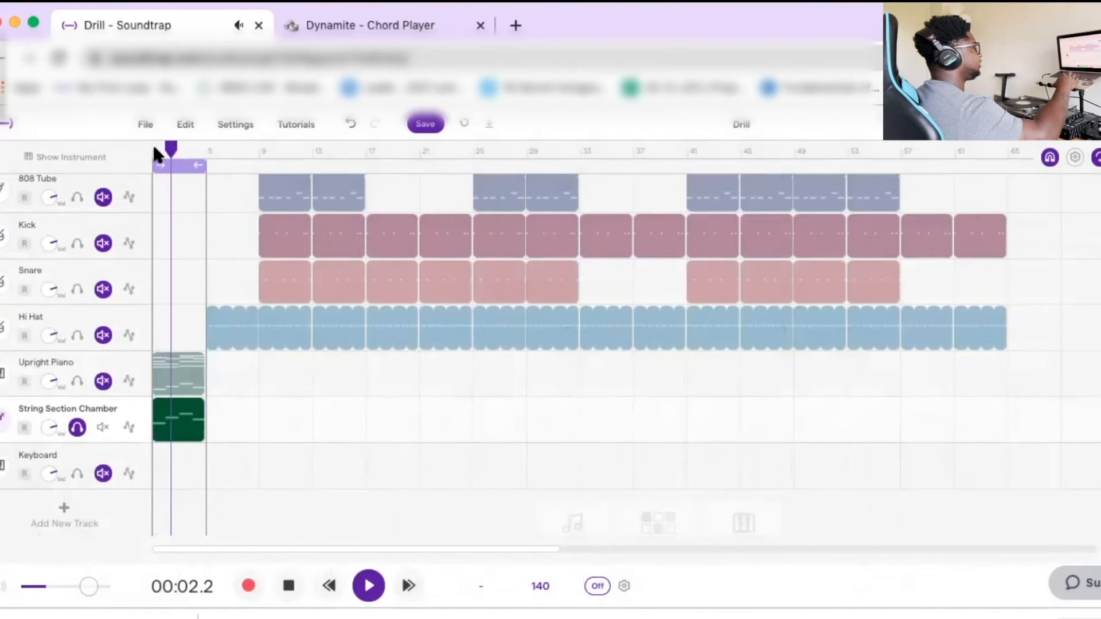
{"action": "key", "text": "space"}
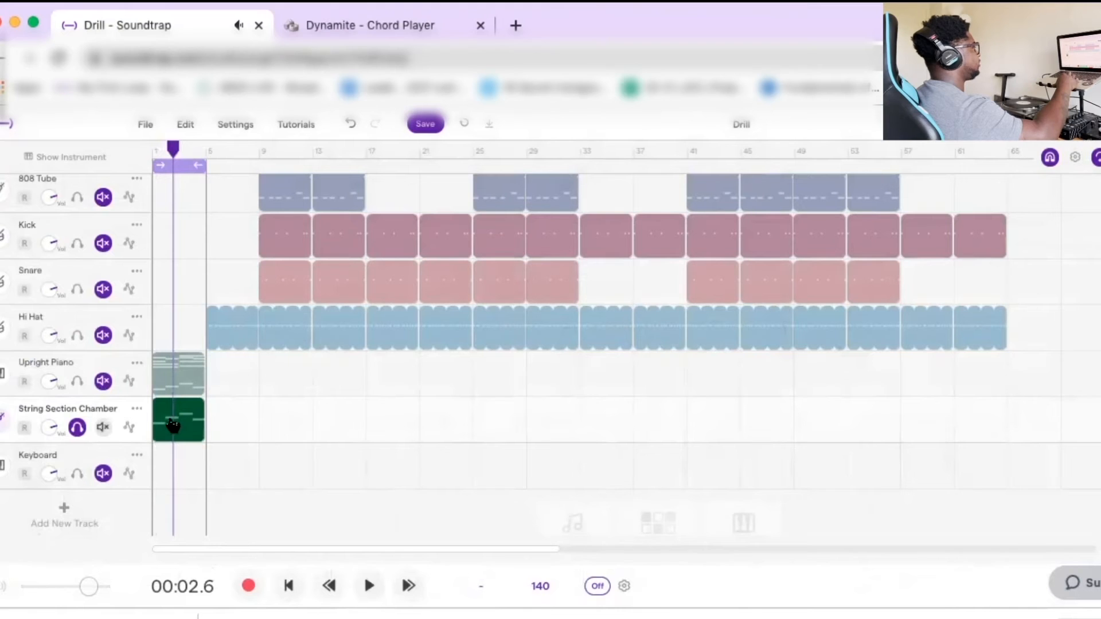
- Transpose all four notes of the string clip up one octave so the first note sits on C1
{"action": "mouse_move", "coordinate": [188, 426]}
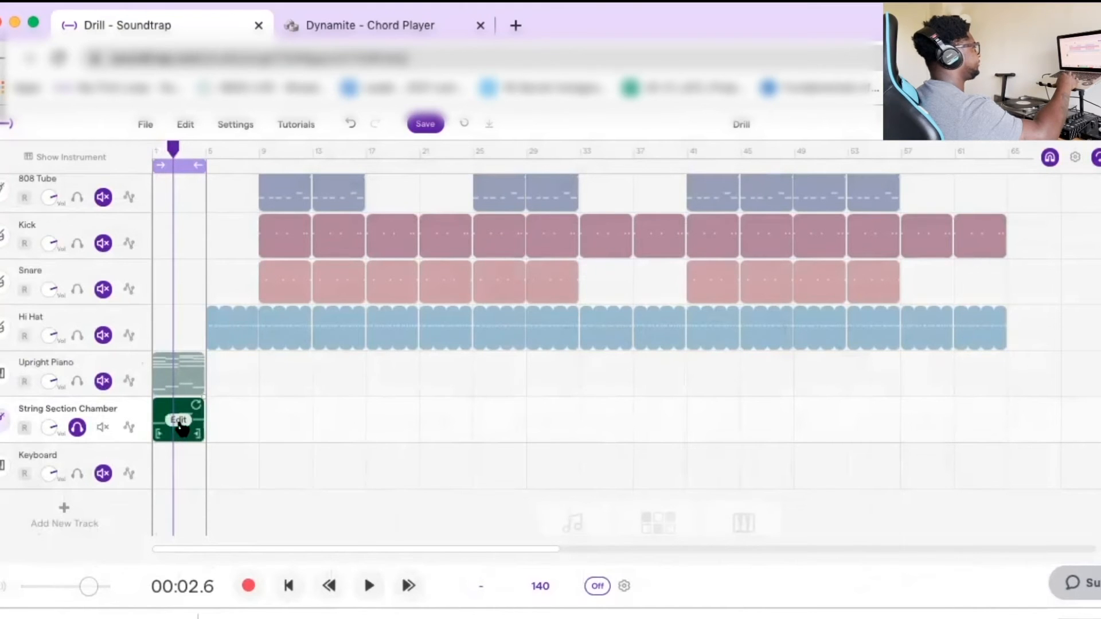
{"action": "right_click", "coordinate": [181, 429]}
{"action": "left_click", "coordinate": [238, 329]}
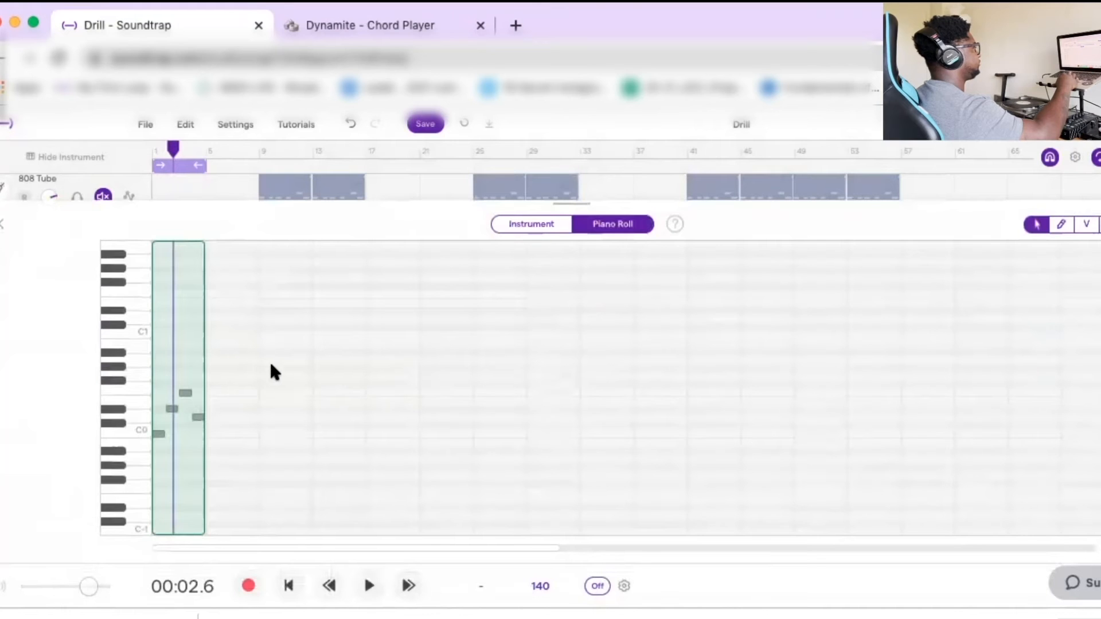
{"action": "key", "text": "Return"}
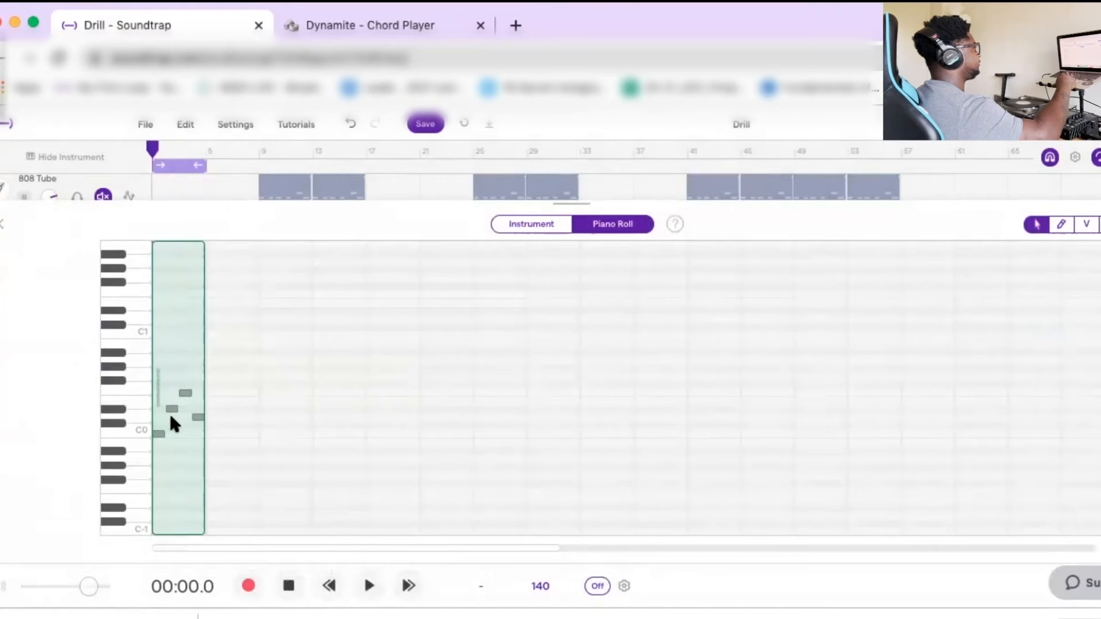
{"action": "left_click_drag", "start_coordinate": [171, 417], "coordinate": [163, 345]}
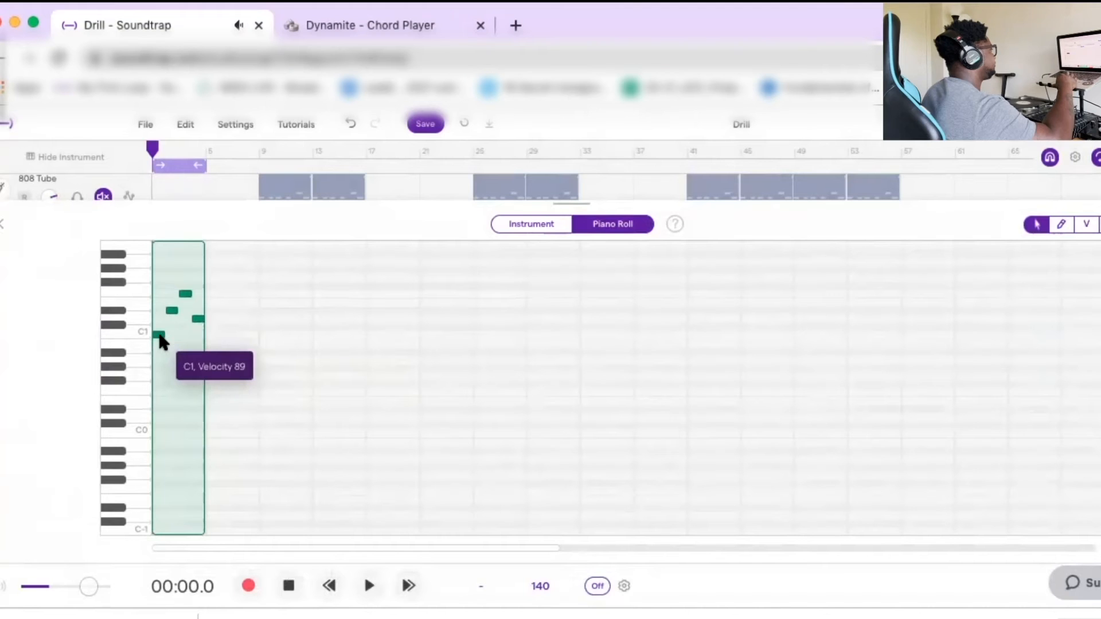
{"action": "left_click", "coordinate": [3, 230]}
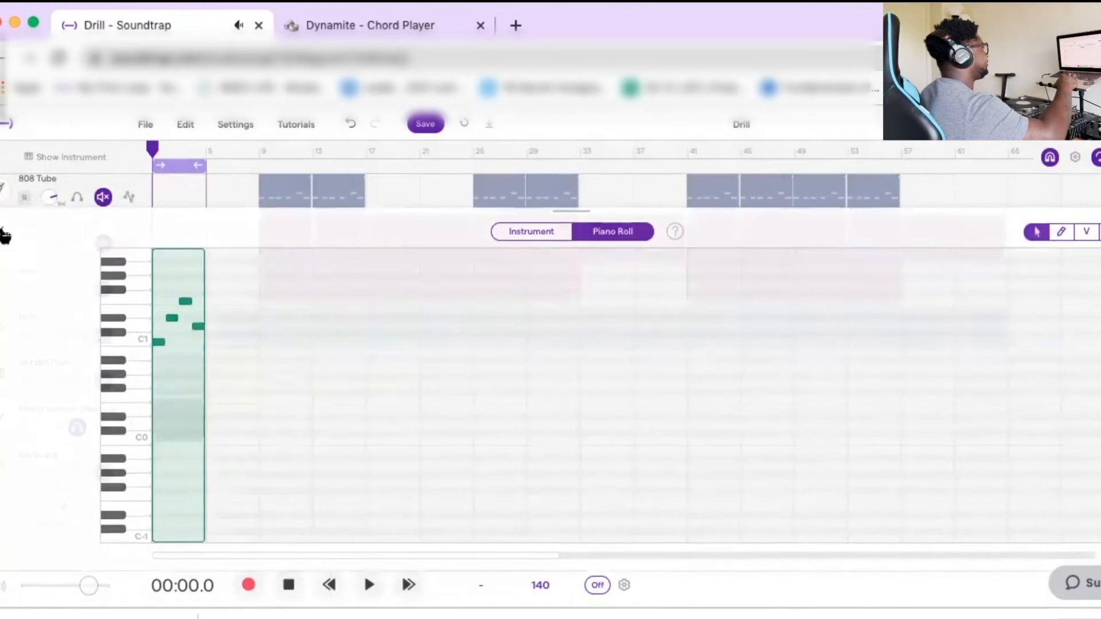
{"action": "left_click", "coordinate": [5, 236]}
- Play back the raised string line and solo the Upright Piano below the Hi Hat track with it to hear both layers
{"action": "key", "text": "space"}
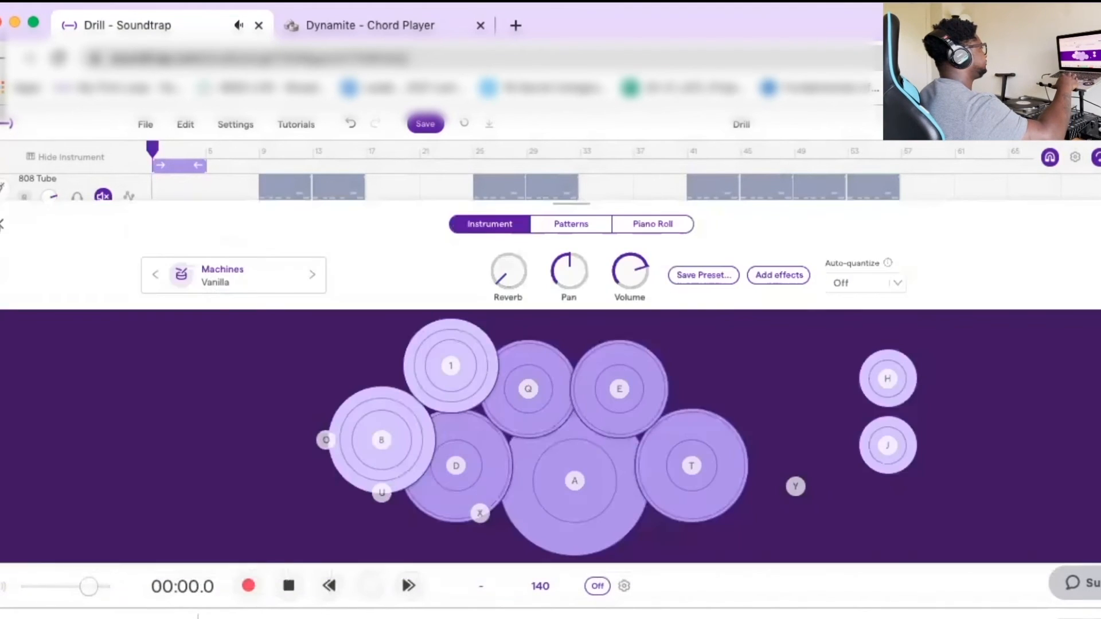
{"action": "left_click", "coordinate": [3, 231]}
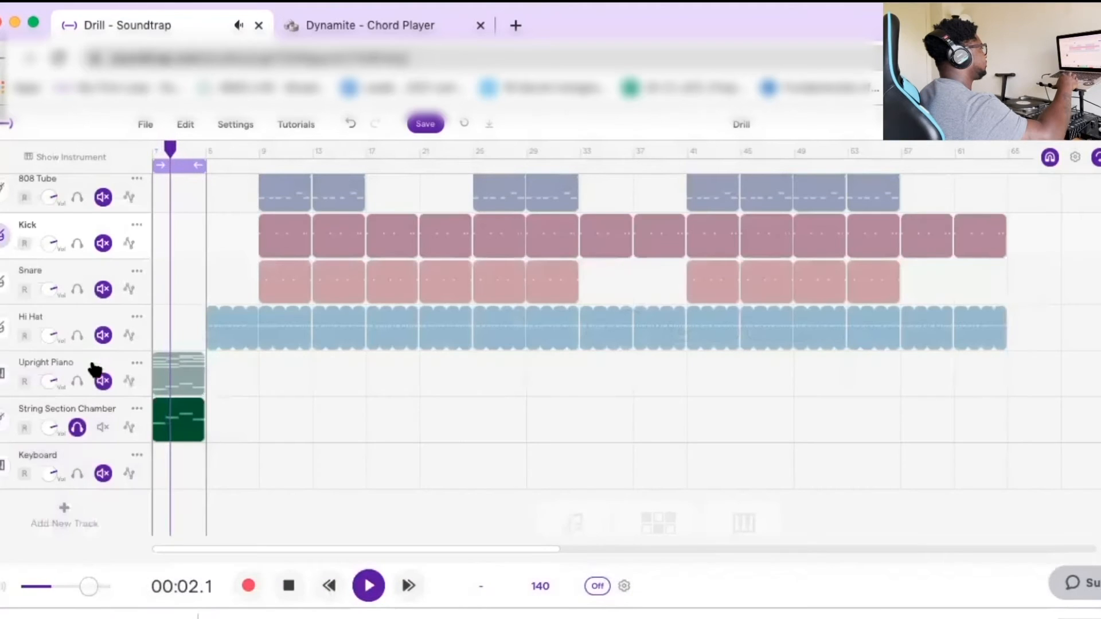
{"action": "left_click", "coordinate": [78, 382]}
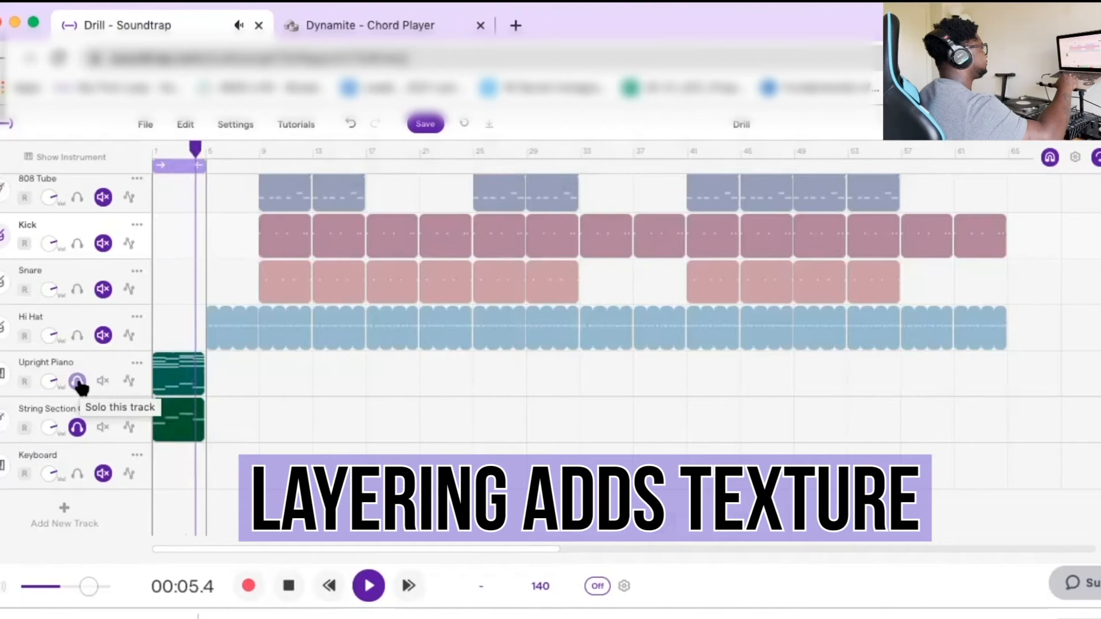
{"action": "key", "text": "space"}
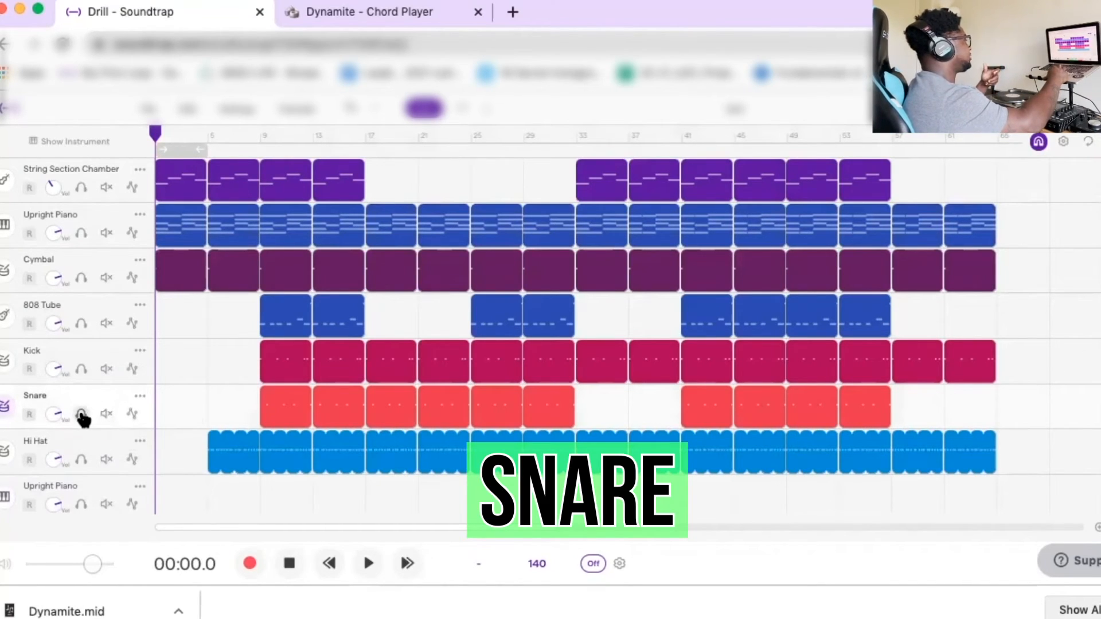
- Solo the Snare track, play it from bar 9, and examine its pattern up close
{"action": "left_click", "coordinate": [81, 413]}
{"action": "left_click_drag", "start_coordinate": [156, 134], "coordinate": [208, 138]}
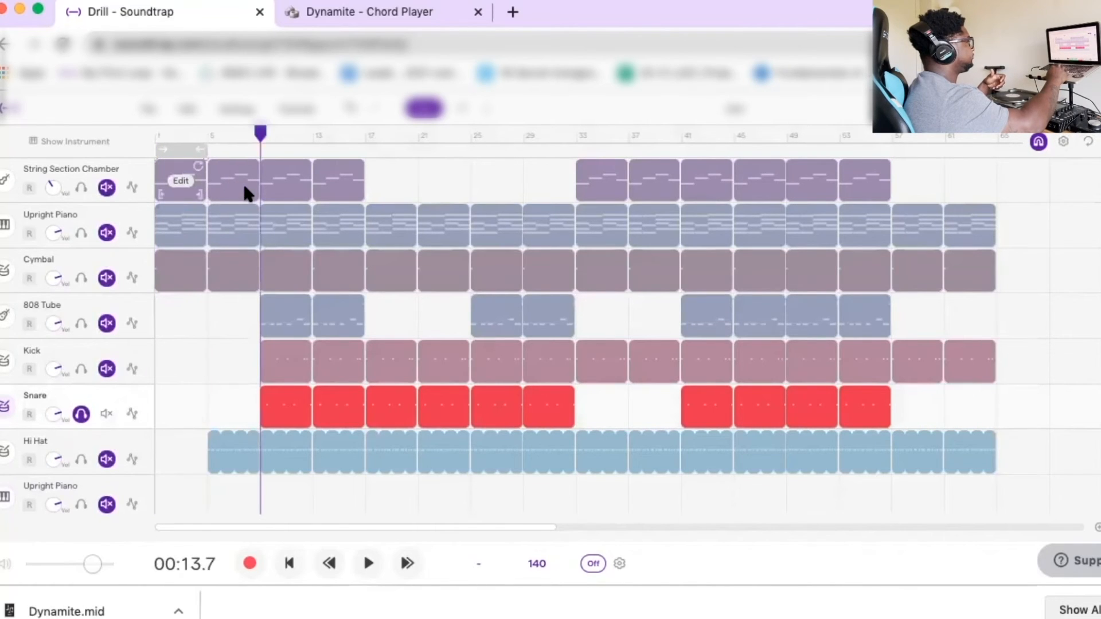
{"action": "key", "text": "space"}
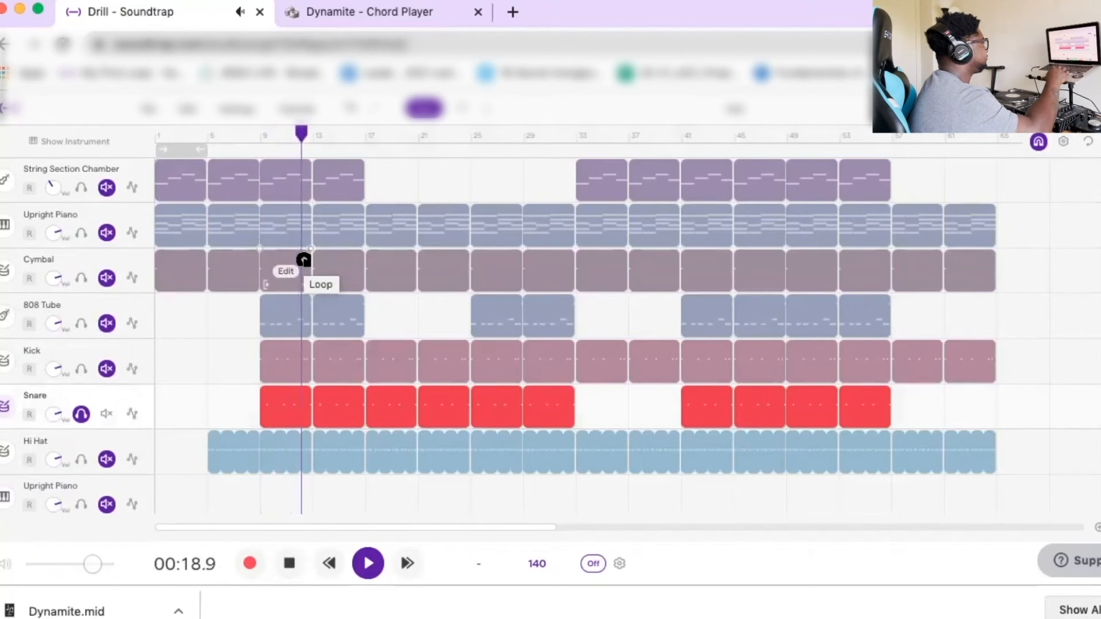
{"action": "key", "text": "space"}
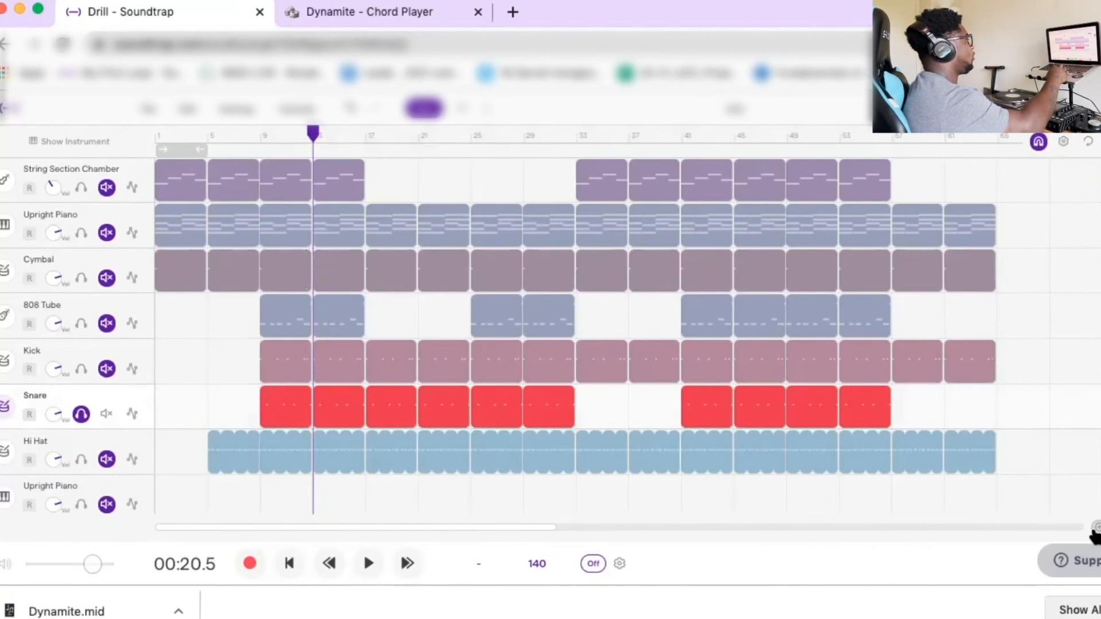
{"action": "left_click", "coordinate": [1098, 529]}
{"action": "left_click", "coordinate": [1098, 529]}
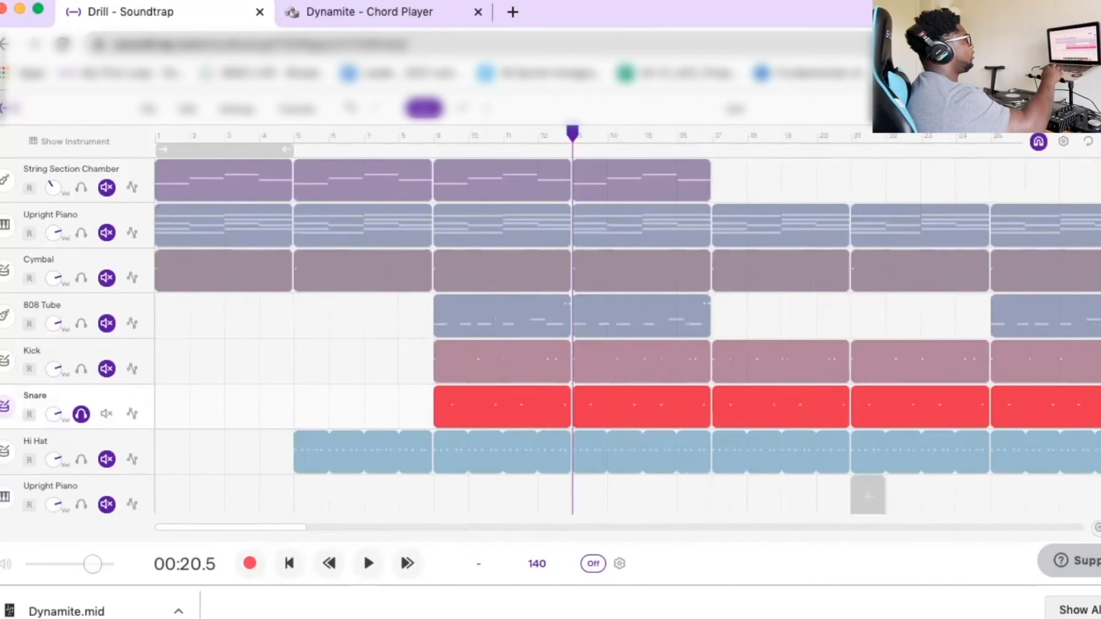
- Turn on the metronome and play the soloed Snare track against it from bar 9
{"action": "left_click", "coordinate": [594, 564]}
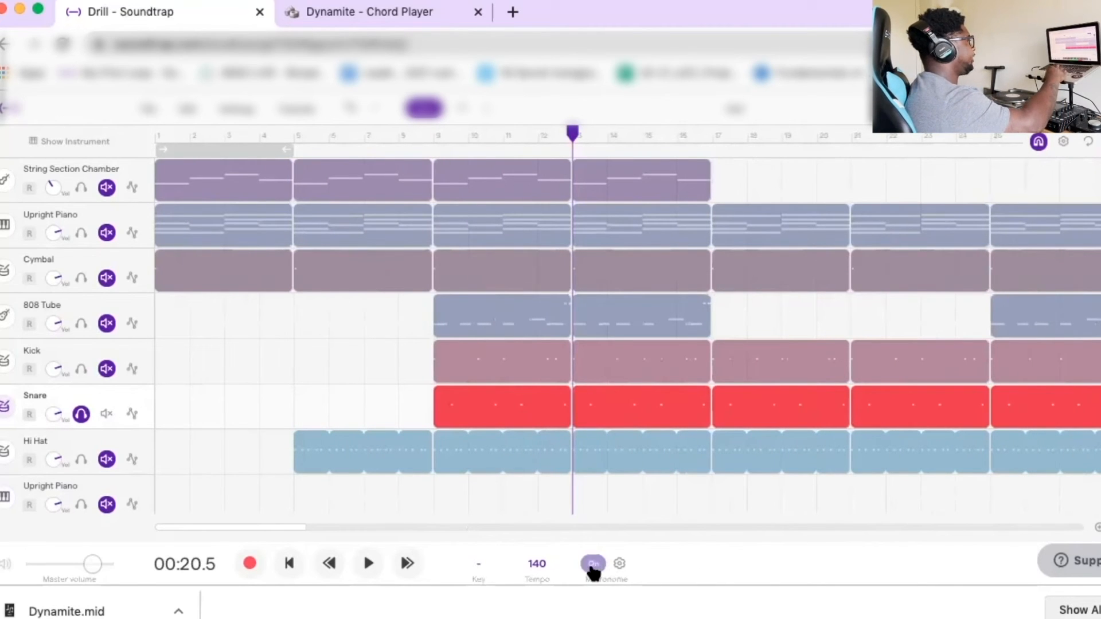
{"action": "left_click", "coordinate": [504, 135]}
{"action": "left_click", "coordinate": [469, 137]}
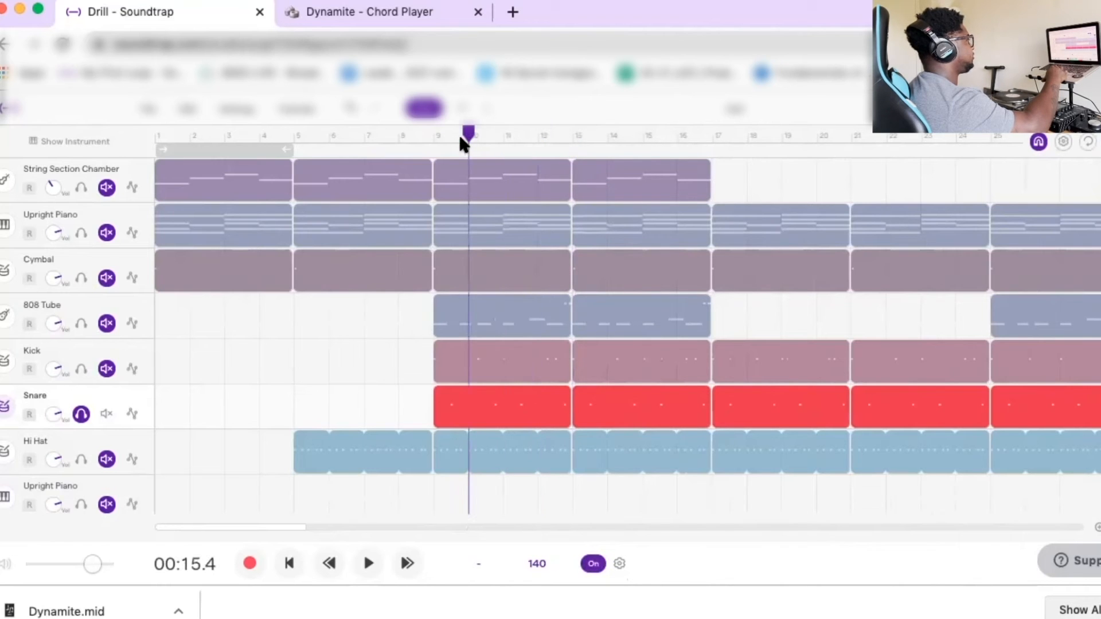
{"action": "left_click", "coordinate": [445, 137]}
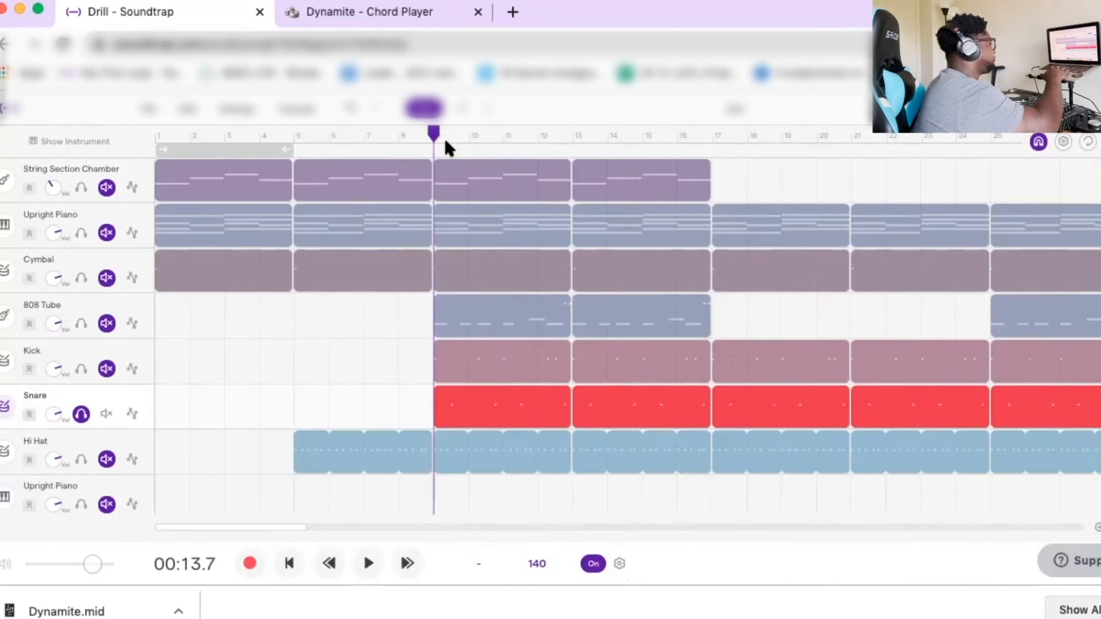
{"action": "key", "text": "space"}
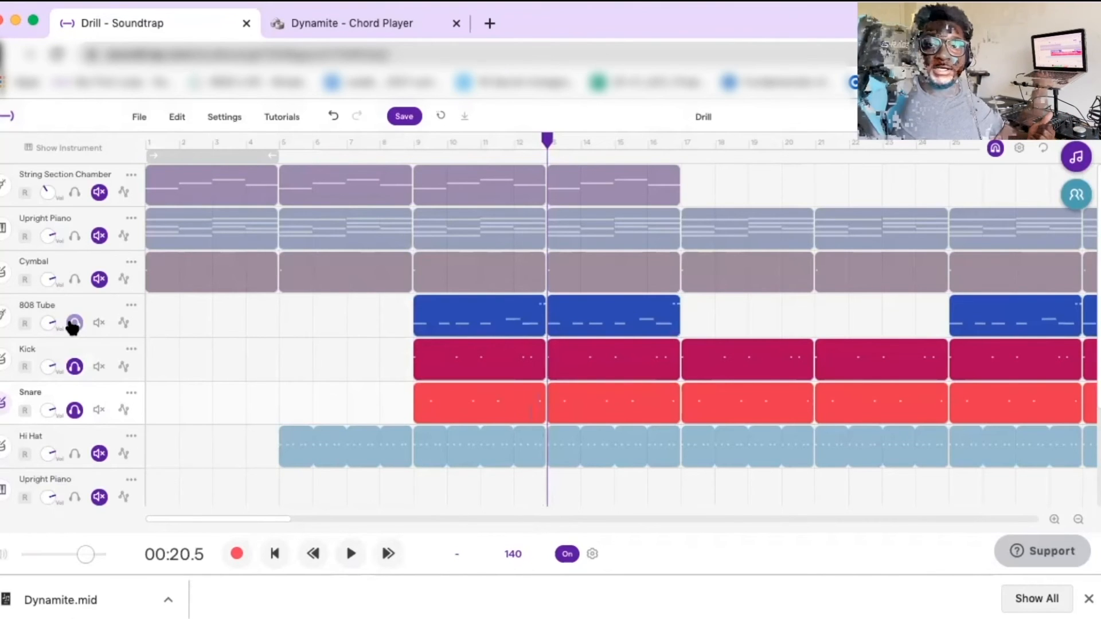
- Solo the 808 Tube track with the Kick and Snare, check its instrument, and play the three from bar 9
{"action": "left_click", "coordinate": [73, 324]}
{"action": "left_click", "coordinate": [422, 138]}
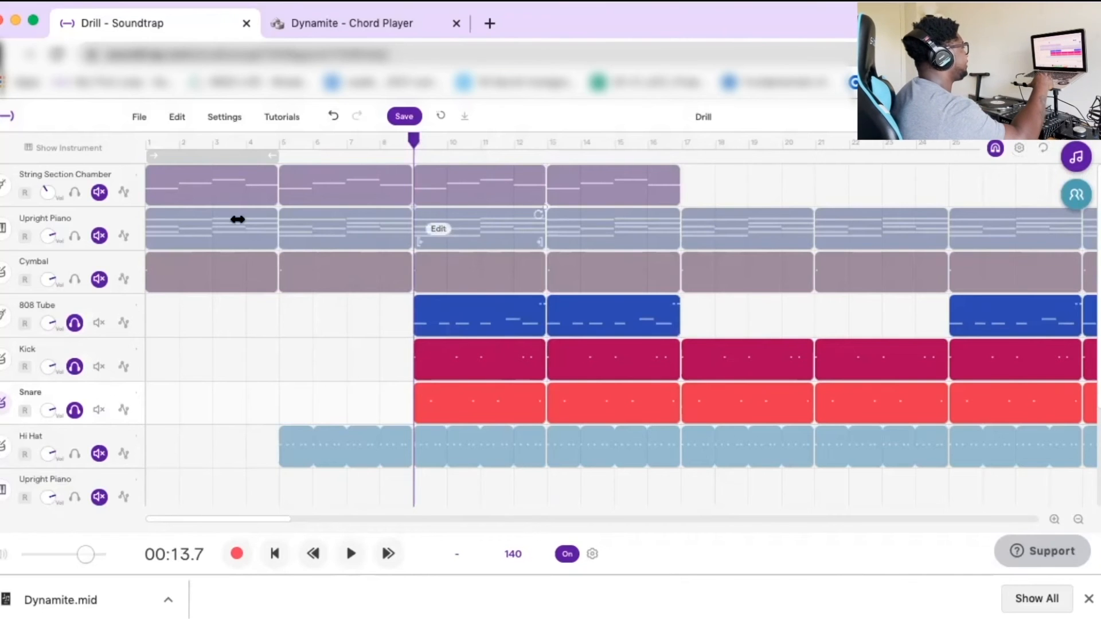
{"action": "left_click", "coordinate": [4, 318]}
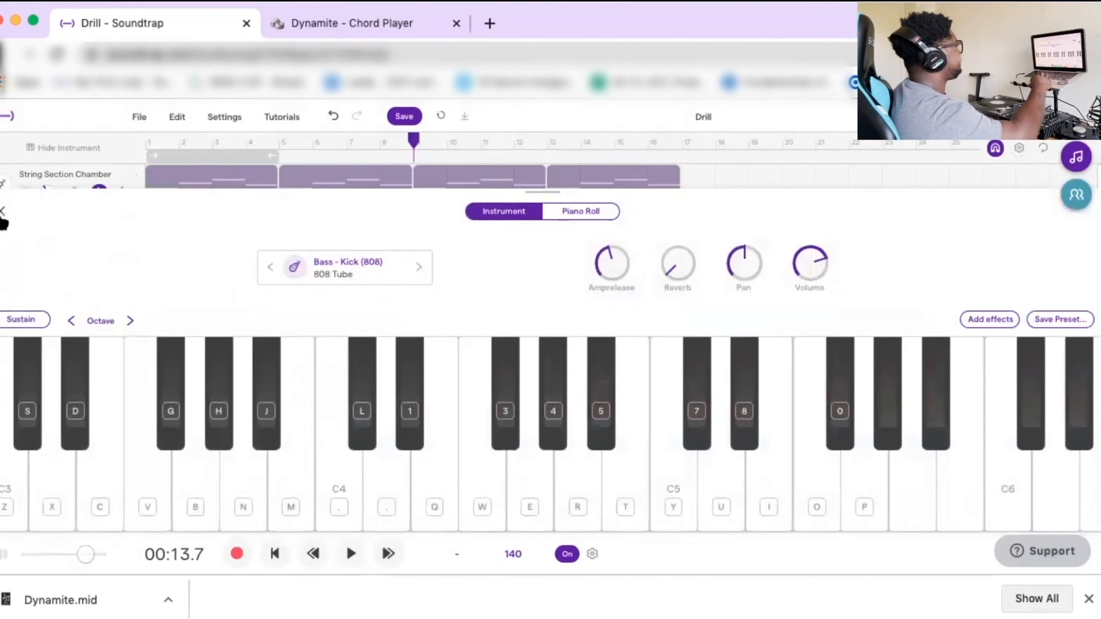
{"action": "left_click", "coordinate": [3, 213]}
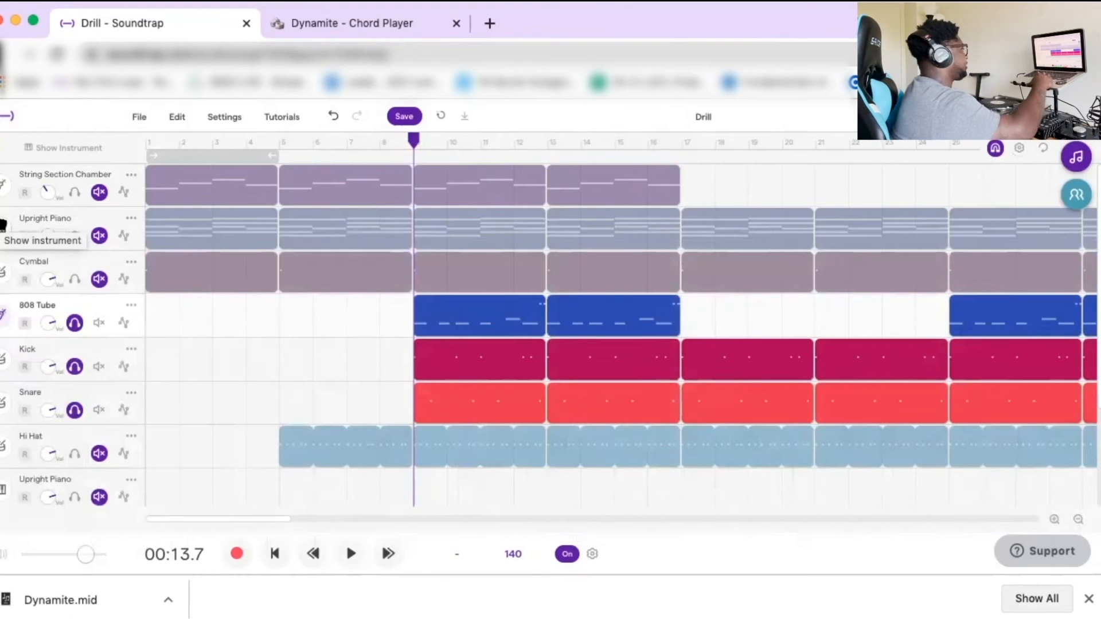
{"action": "key", "text": "space"}
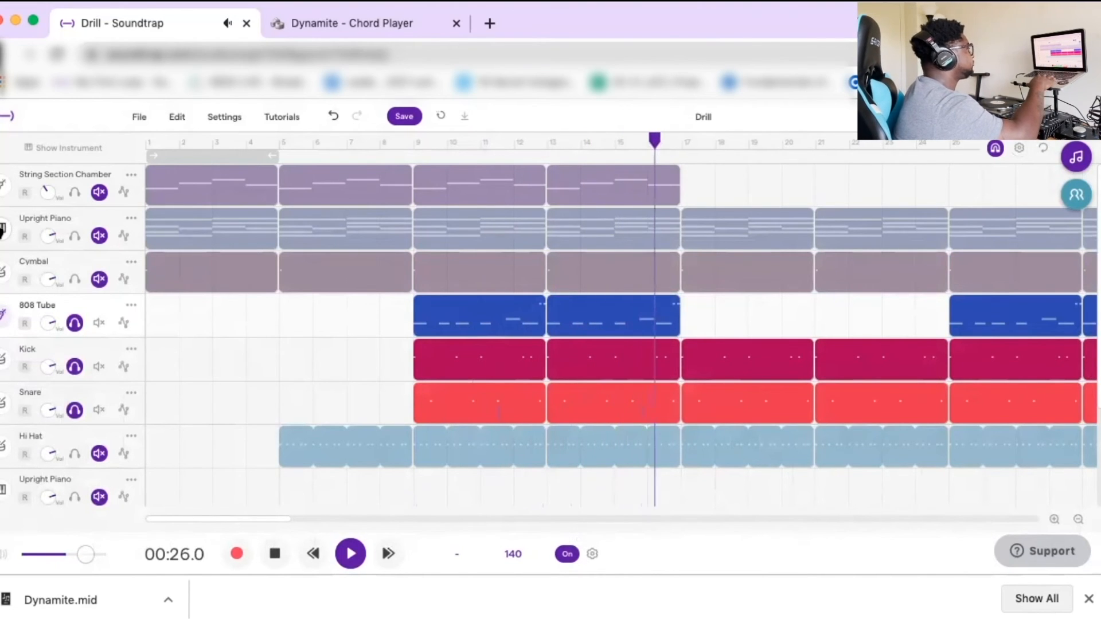
{"action": "key", "text": "space"}
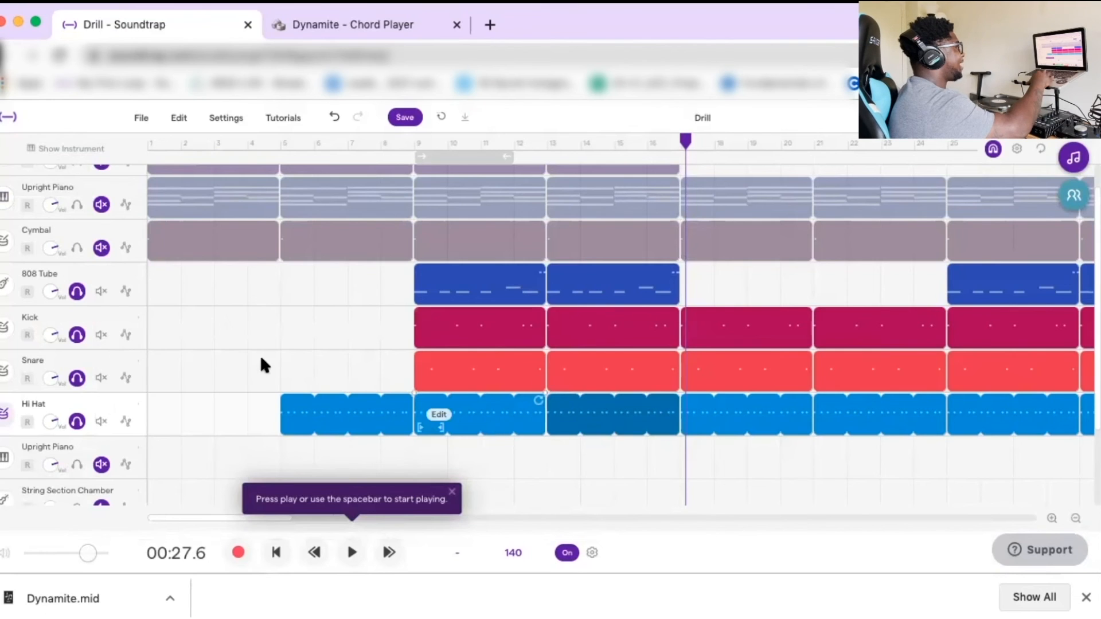
- Examine the closed hi-hat hits in the Hi Hat track's pattern grid, then return to the arrangement
{"action": "left_click", "coordinate": [4, 414]}
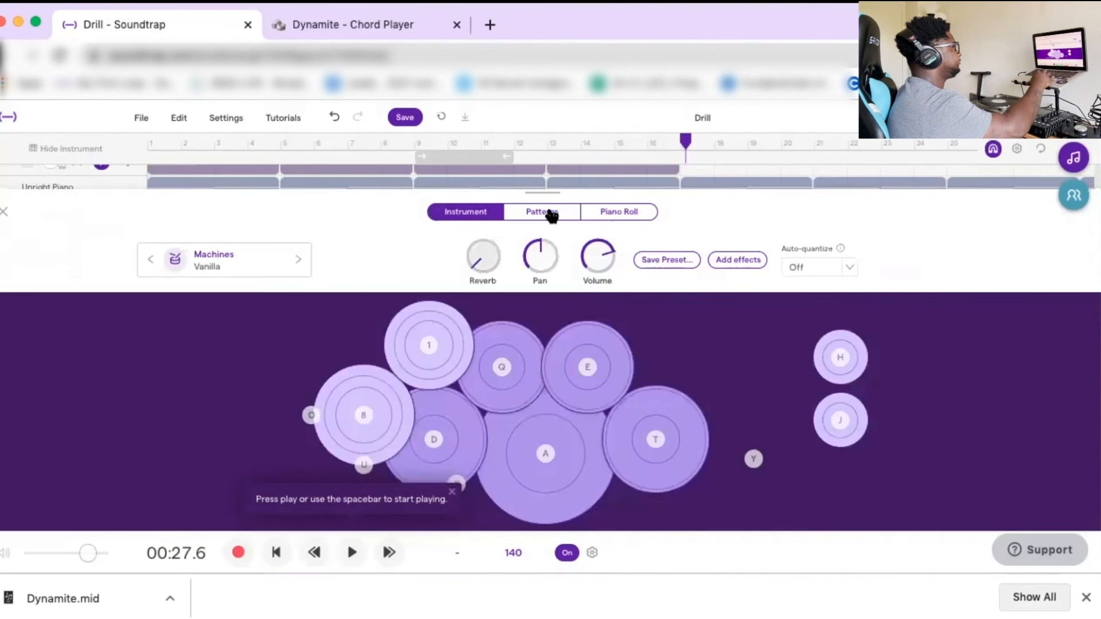
{"action": "left_click", "coordinate": [548, 213]}
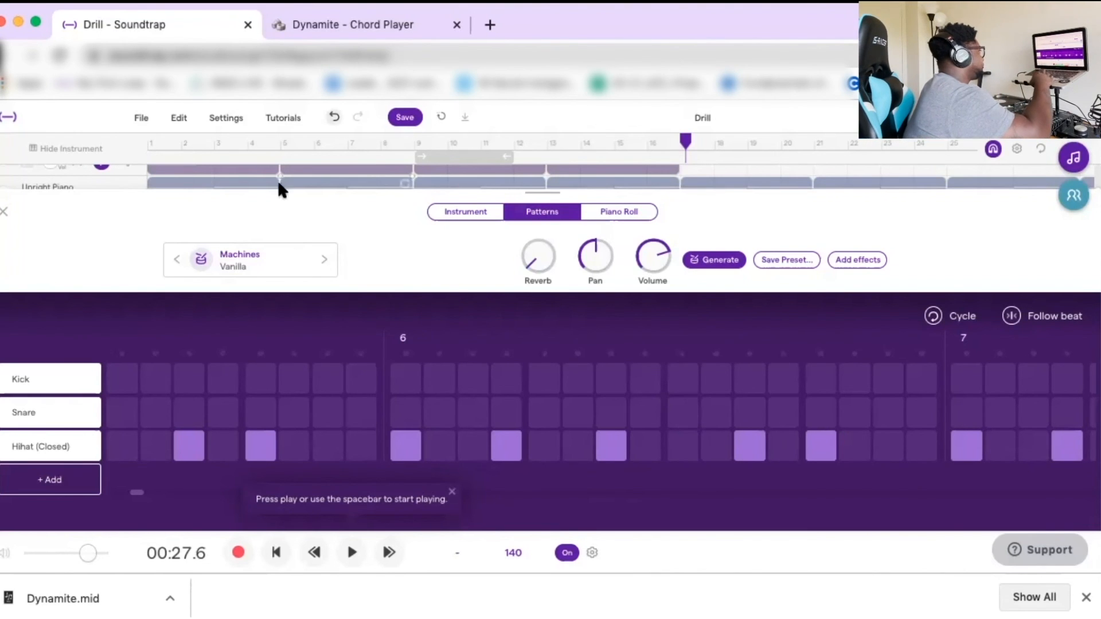
{"action": "left_click", "coordinate": [5, 212]}
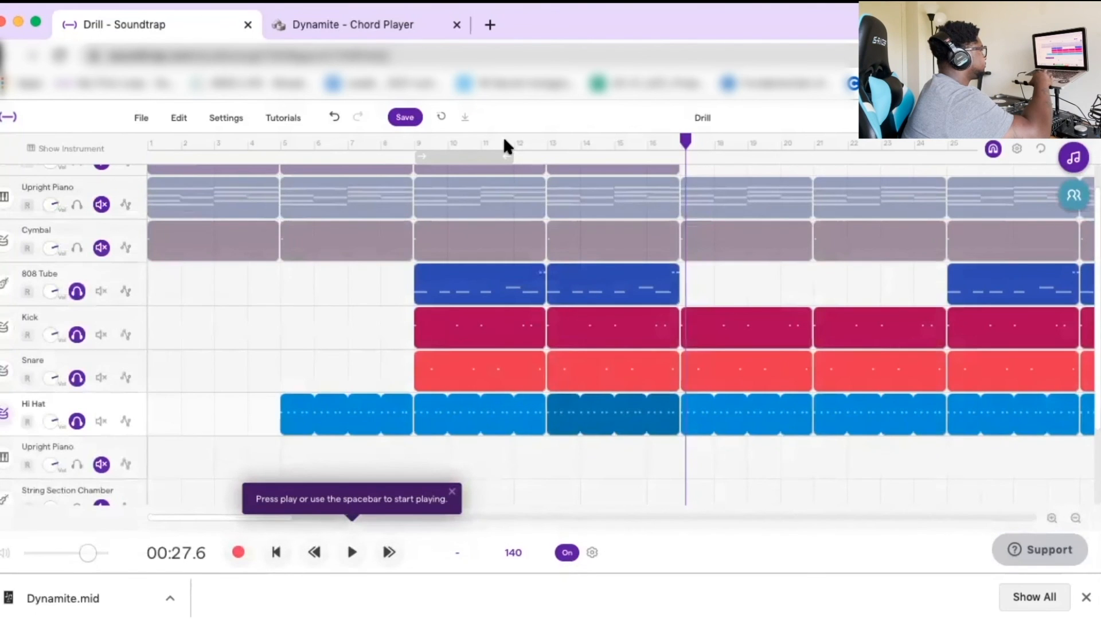
- Play the soloed 808 Tube, Kick, Snare and Hi Hat together from bar 9, watching the 808 clips
{"action": "left_click", "coordinate": [423, 142]}
{"action": "key", "text": "space"}
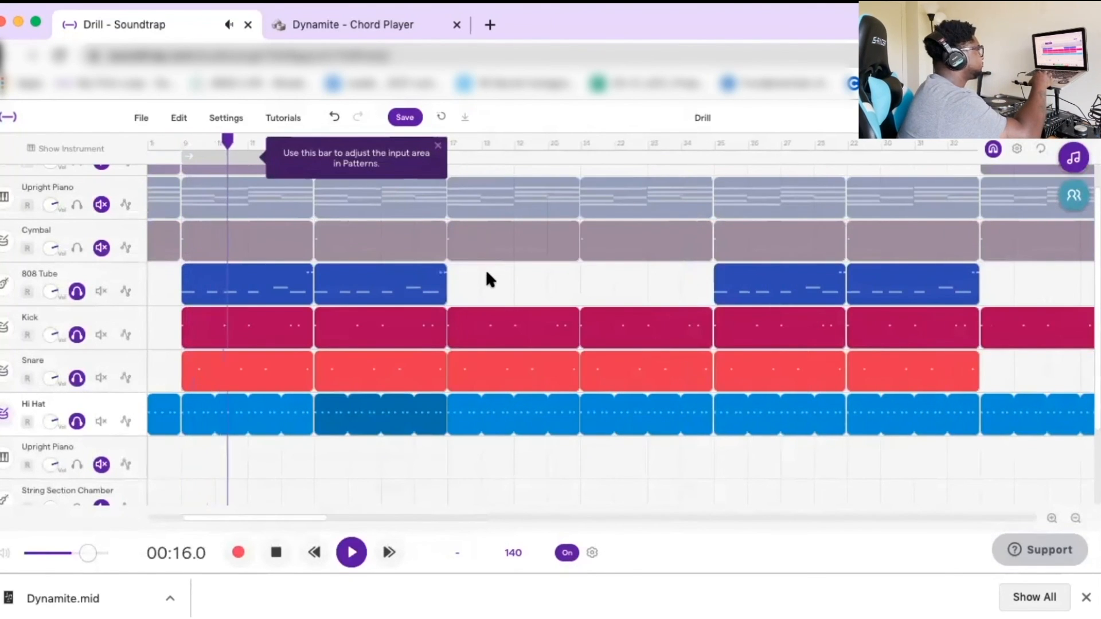
{"action": "scroll", "coordinate": [432, 309], "scroll_direction": "up", "scroll_amount": 1}
{"action": "scroll", "coordinate": [436, 315], "scroll_direction": "up", "scroll_amount": 3}
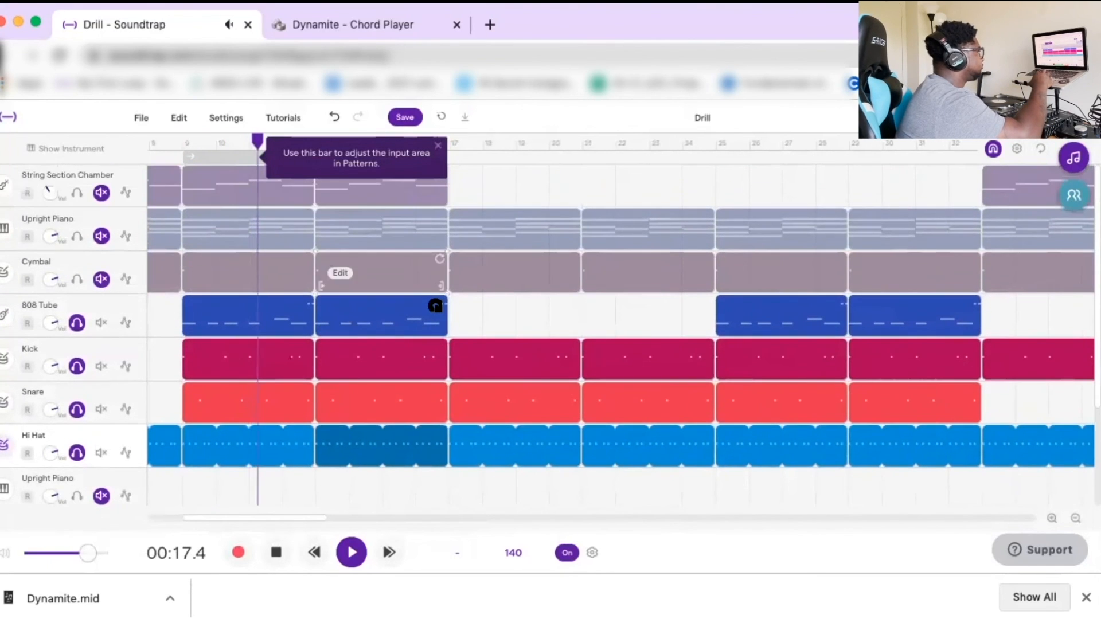
{"action": "scroll", "coordinate": [476, 311], "scroll_direction": "left", "scroll_amount": 1}
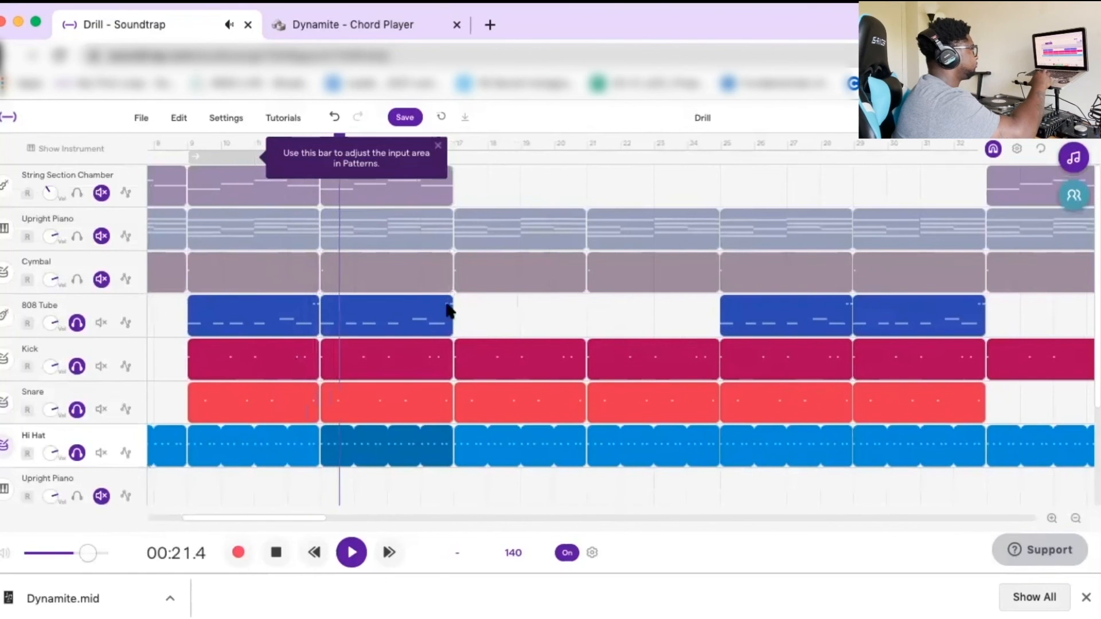
{"action": "mouse_move", "coordinate": [434, 304]}
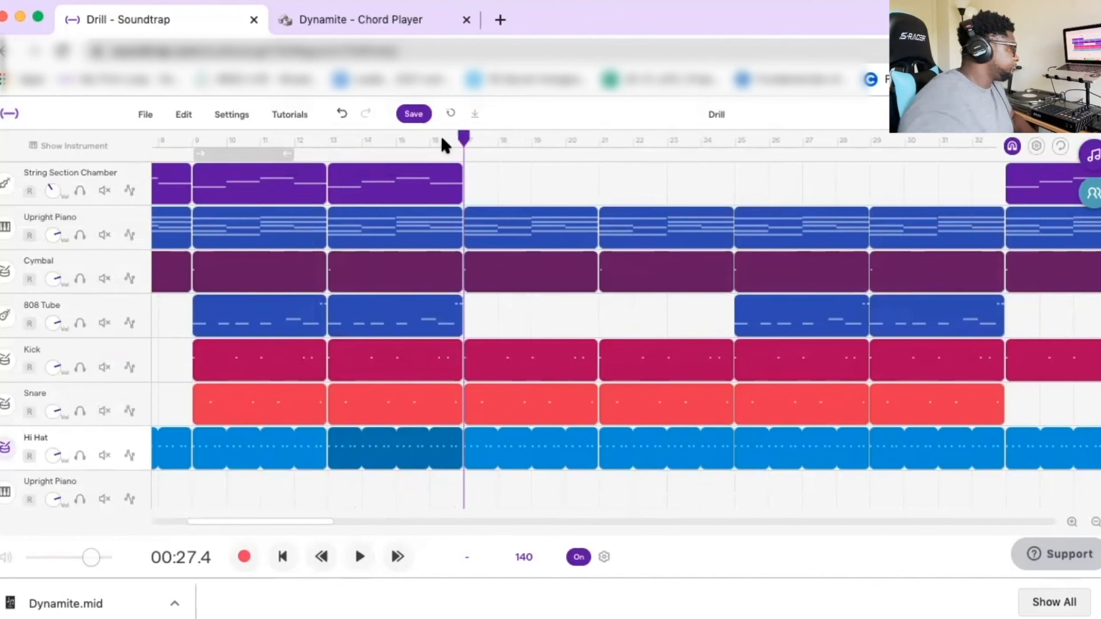
- Play the full mix with every track audible from bar 9
{"action": "left_click", "coordinate": [189, 140]}
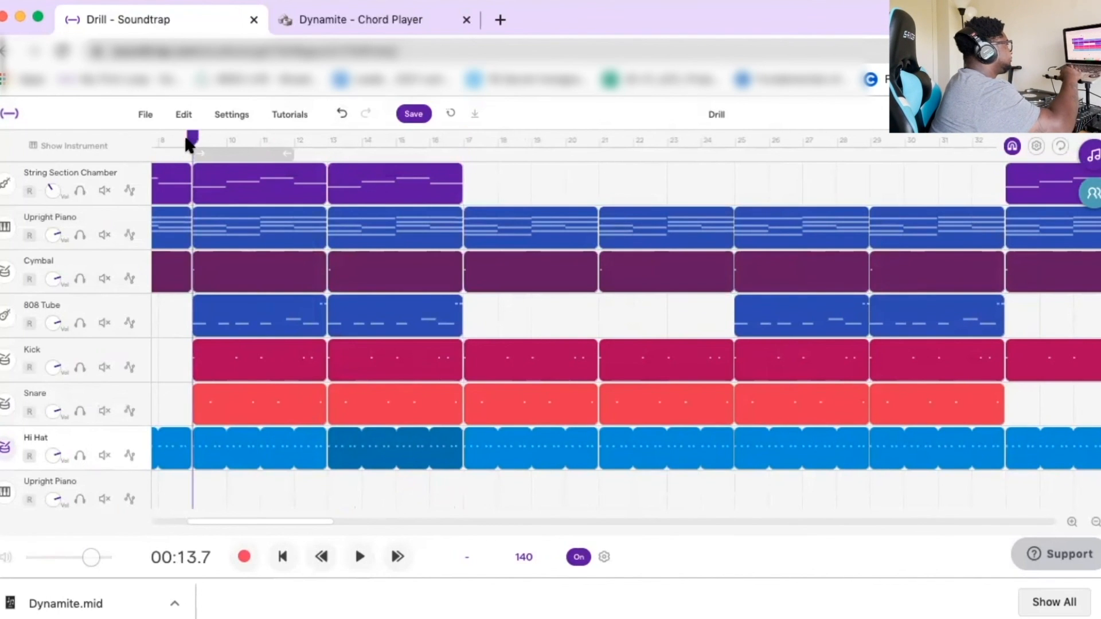
{"action": "key", "text": "space"}
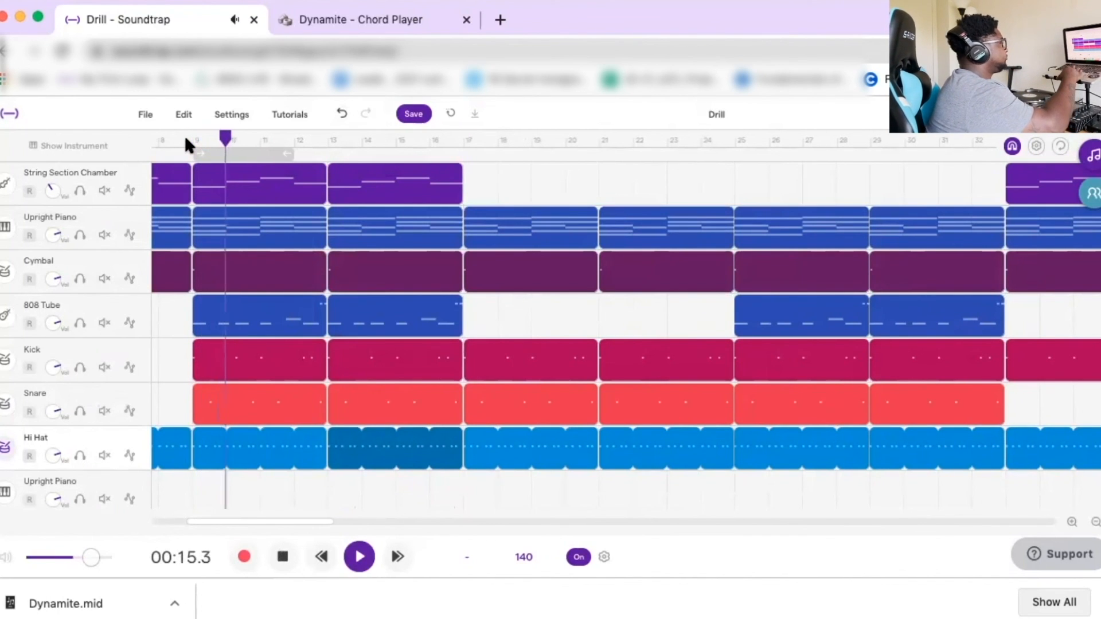